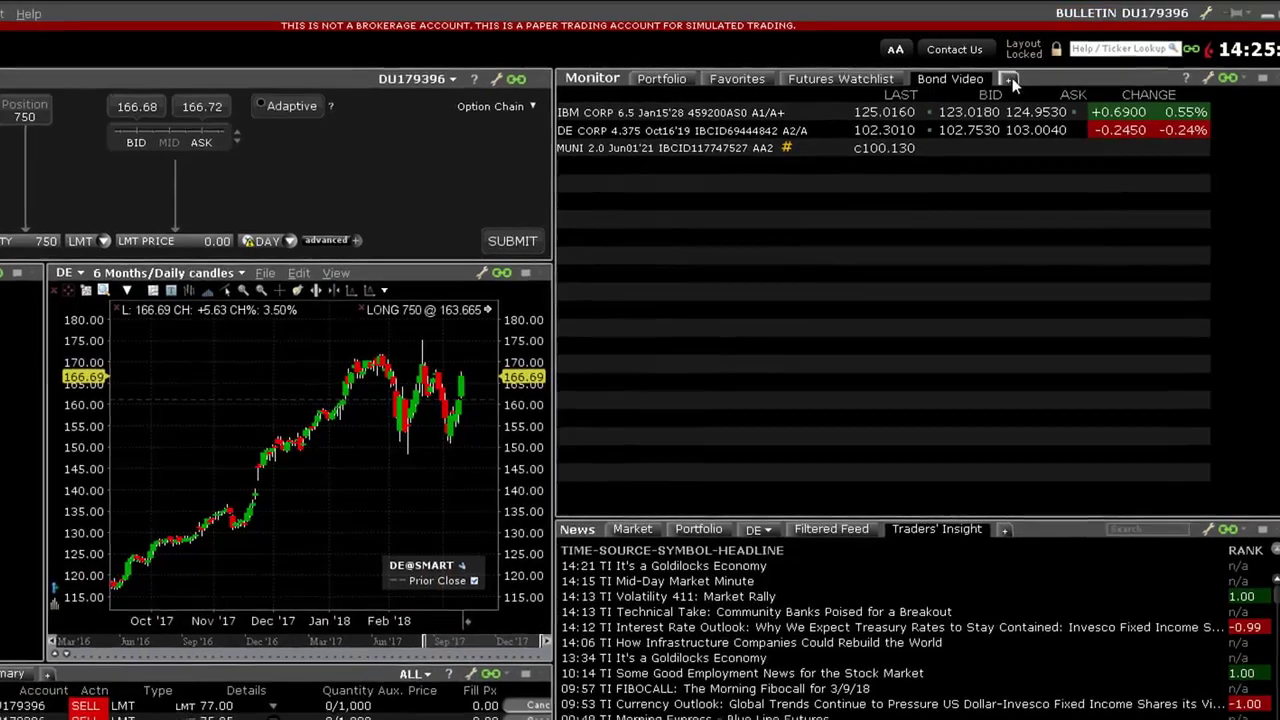
Add the predefined US Treasuries (On-the-run) watchlist as a new Monitor tab.
left_click(1013, 77)
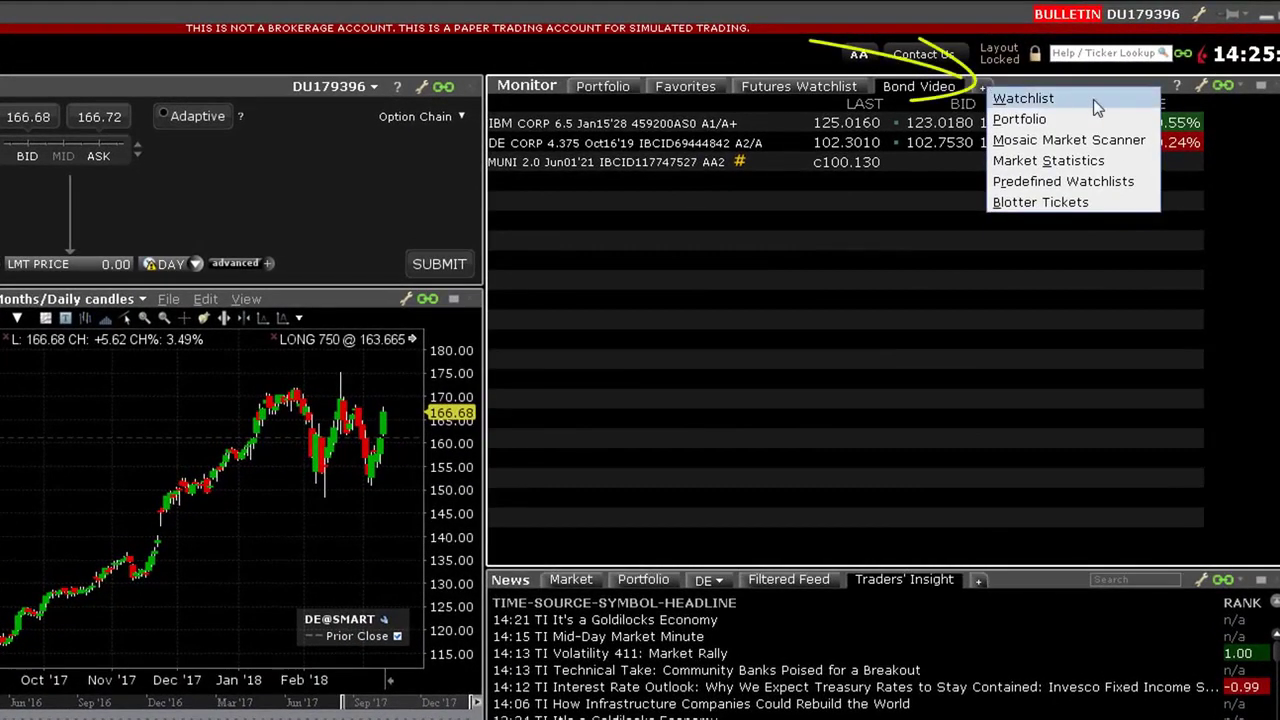
left_click(1150, 185)
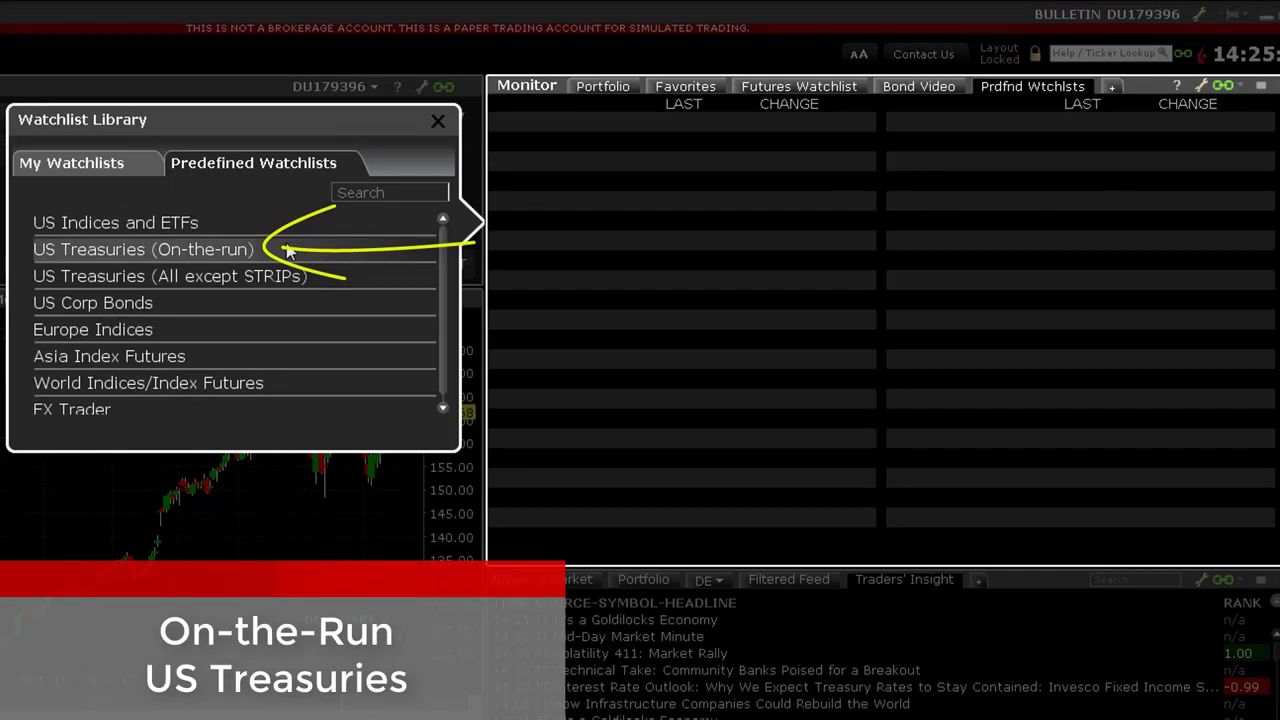
left_click(255, 252)
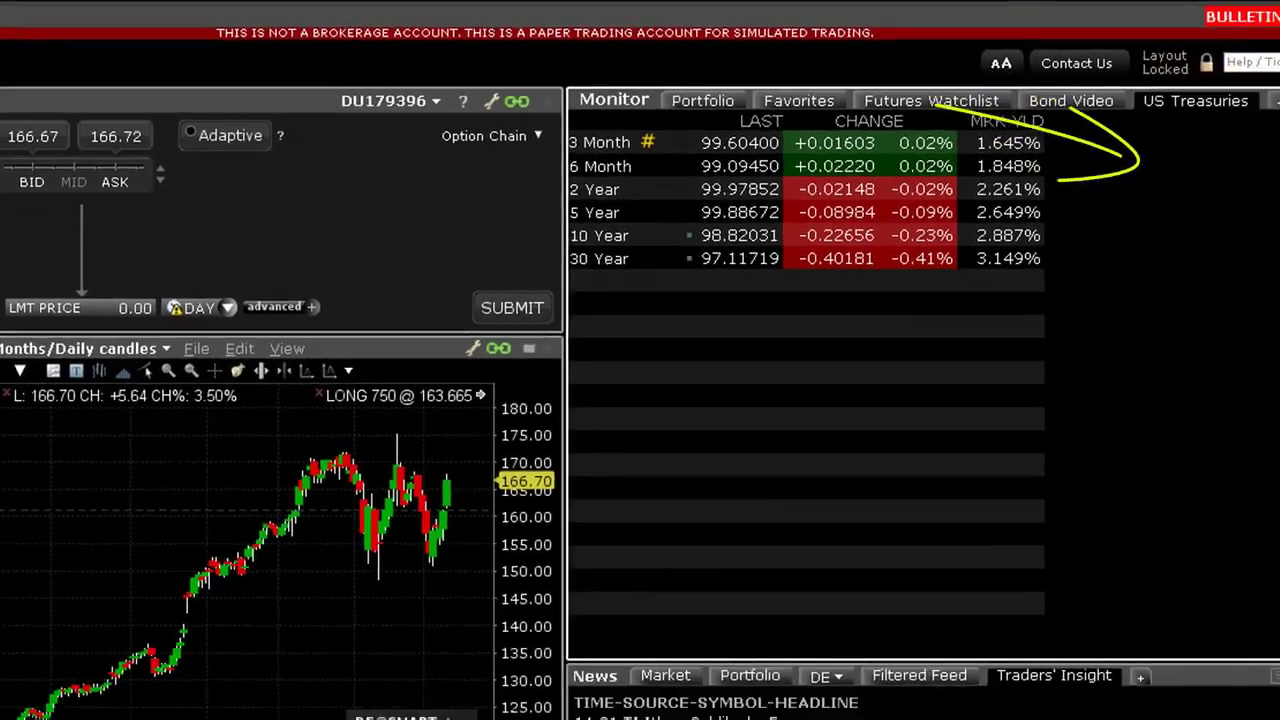
Add the US Treasuries (All except STRIPs) predefined watchlist as another Monitor tab.
left_click(1098, 86)
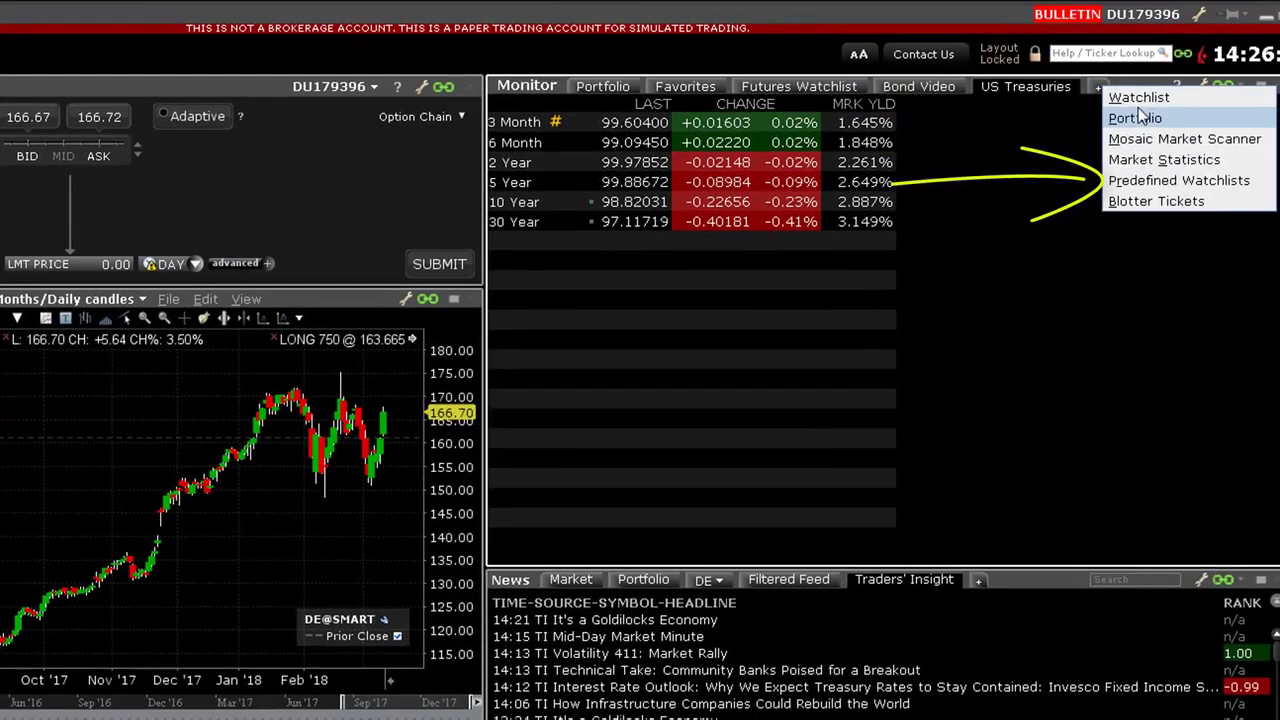
left_click(1207, 179)
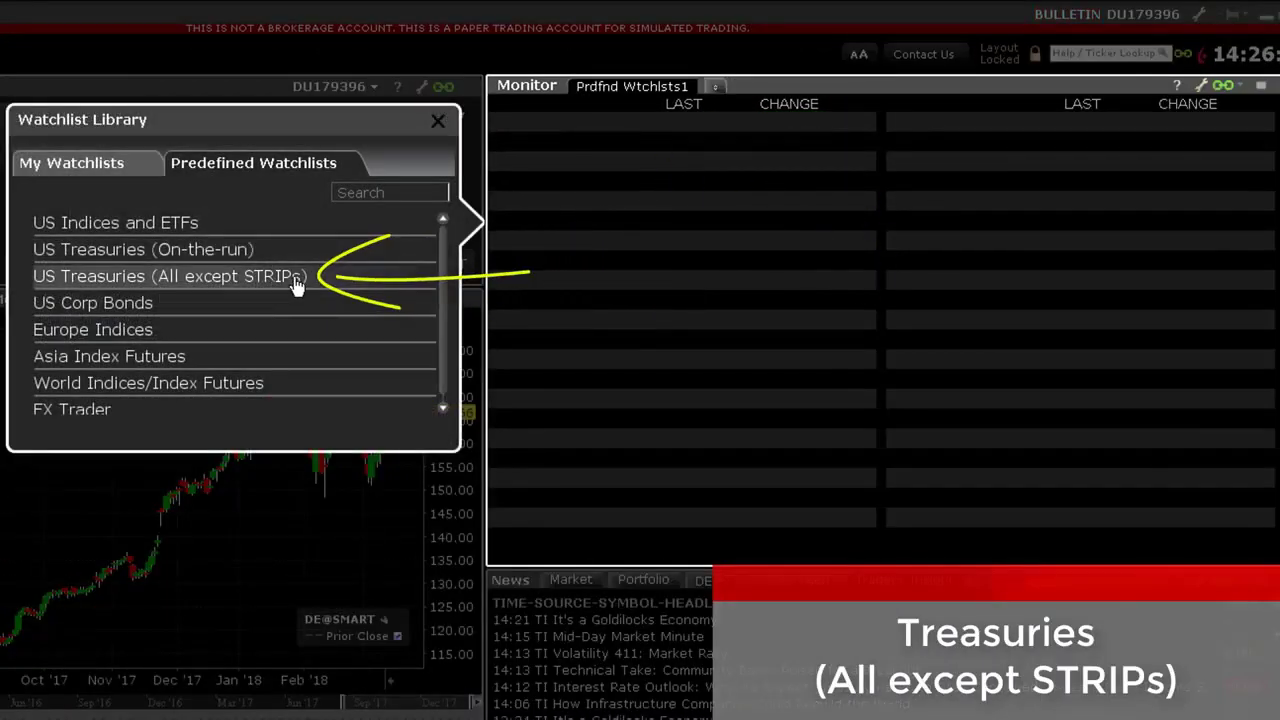
left_click(266, 284)
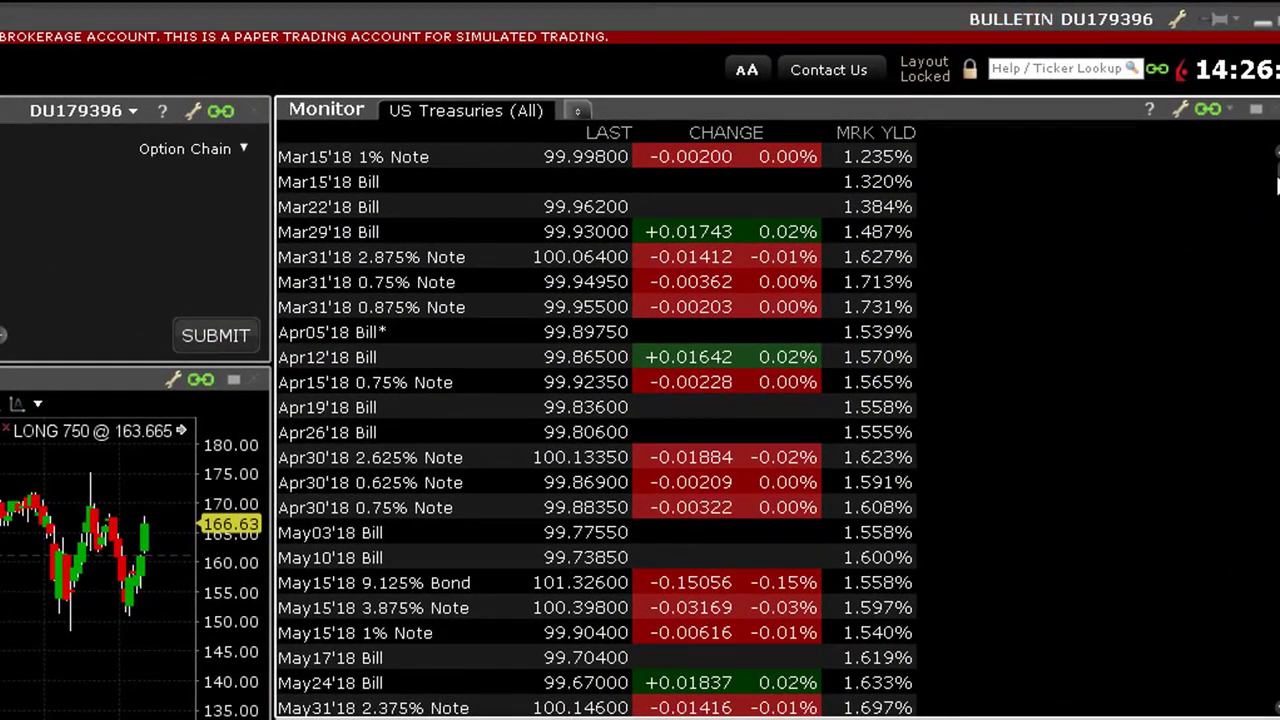
scroll(1277, 180, "down", 15)
scroll(1277, 178, "up", 12)
scroll(1277, 178, "up", 3)
left_click(577, 110)
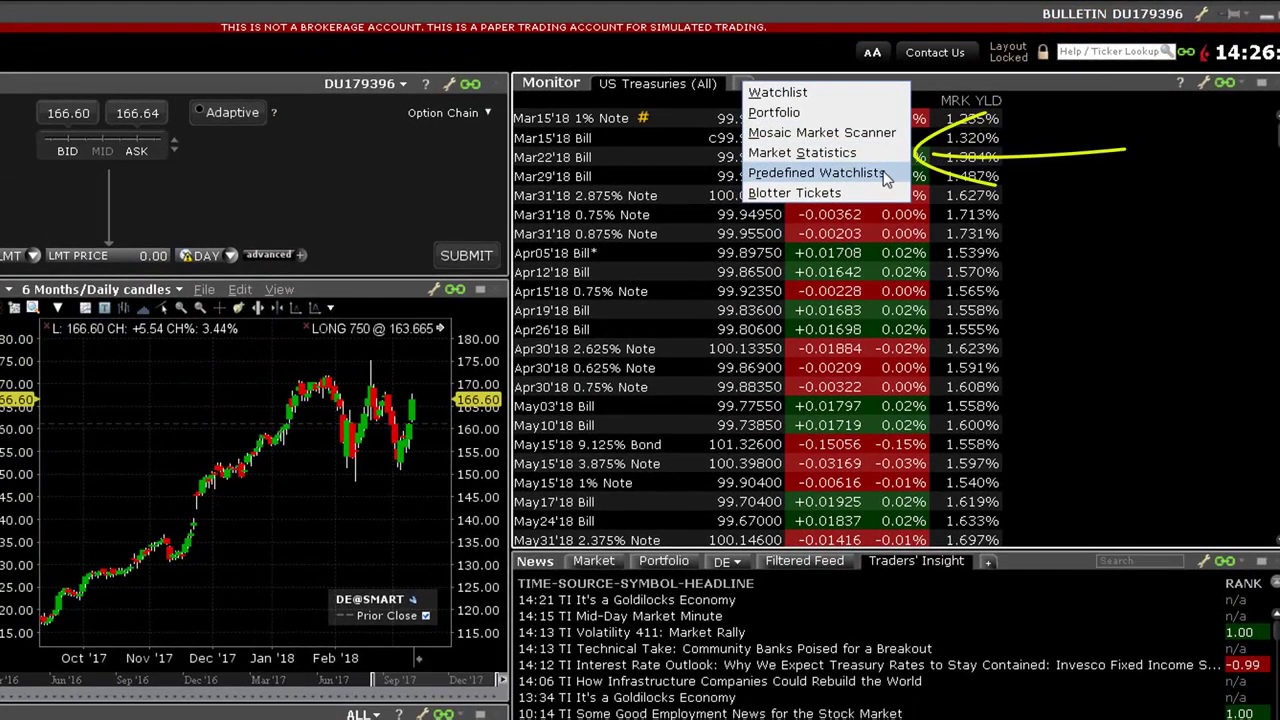
Load the predefined US Corp Bonds watchlist and select the HOV CORP 10.0 bond.
left_click(882, 176)
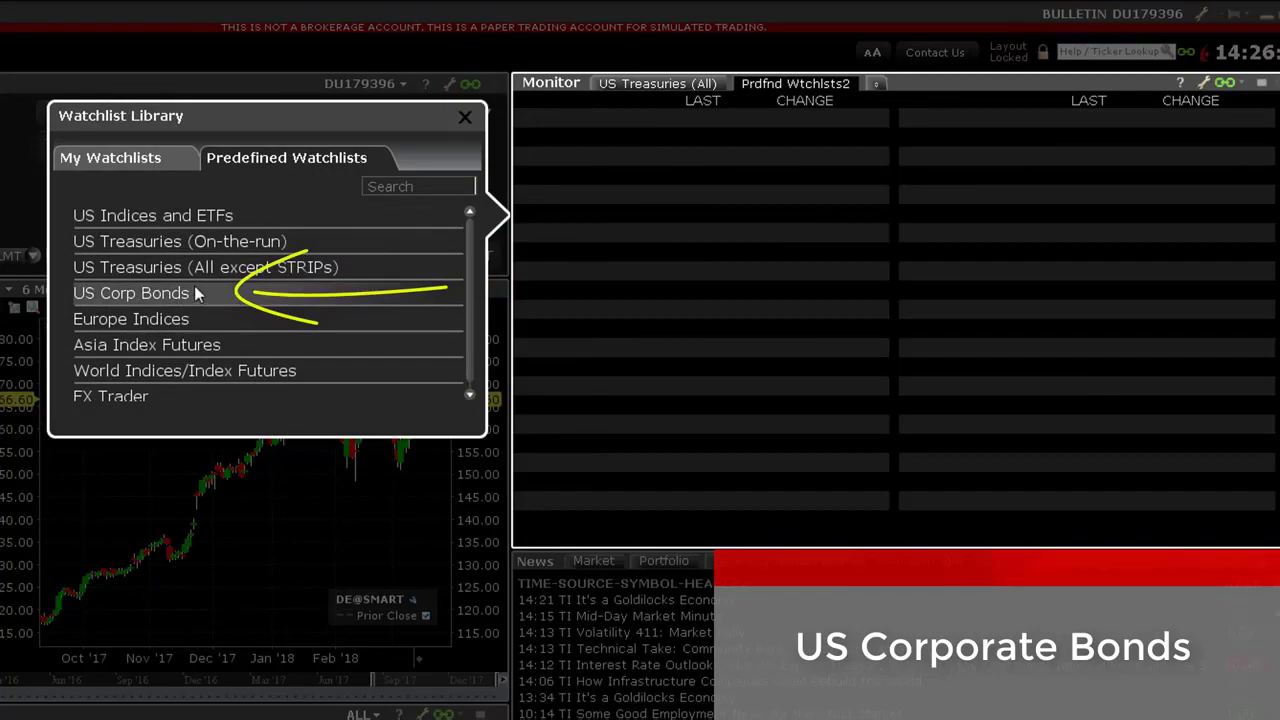
double_click(165, 293)
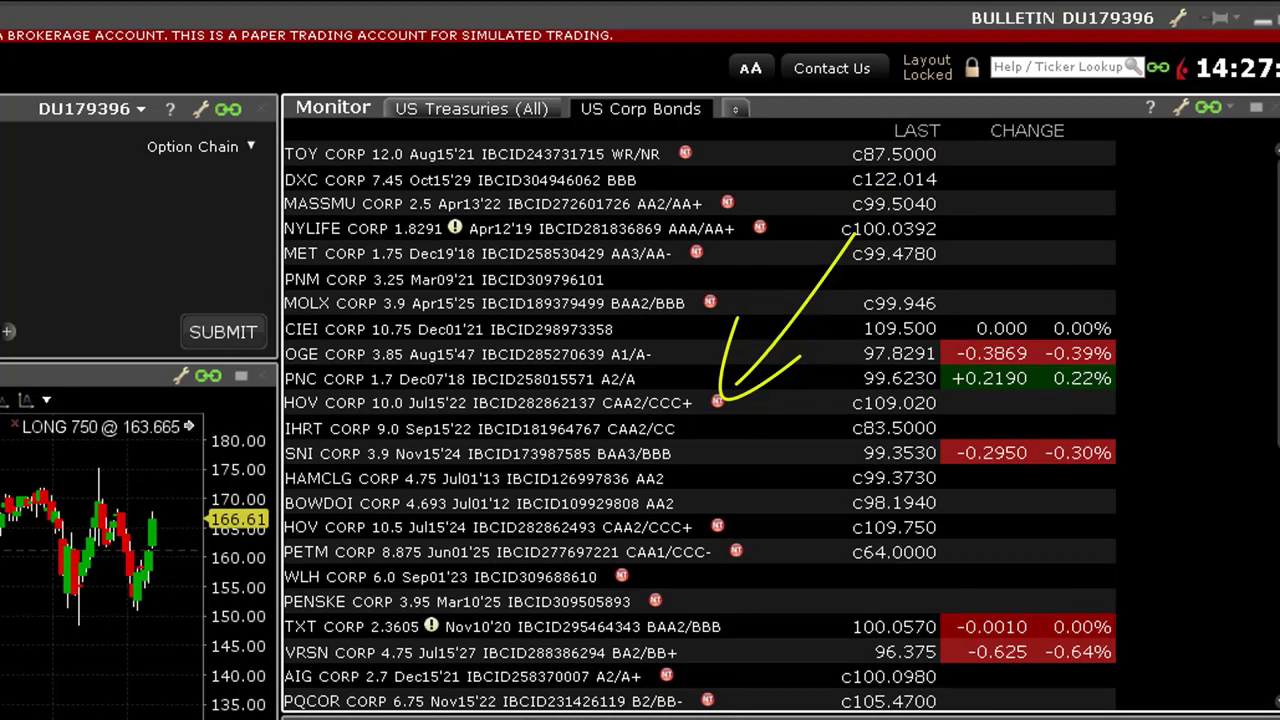
left_click(714, 401)
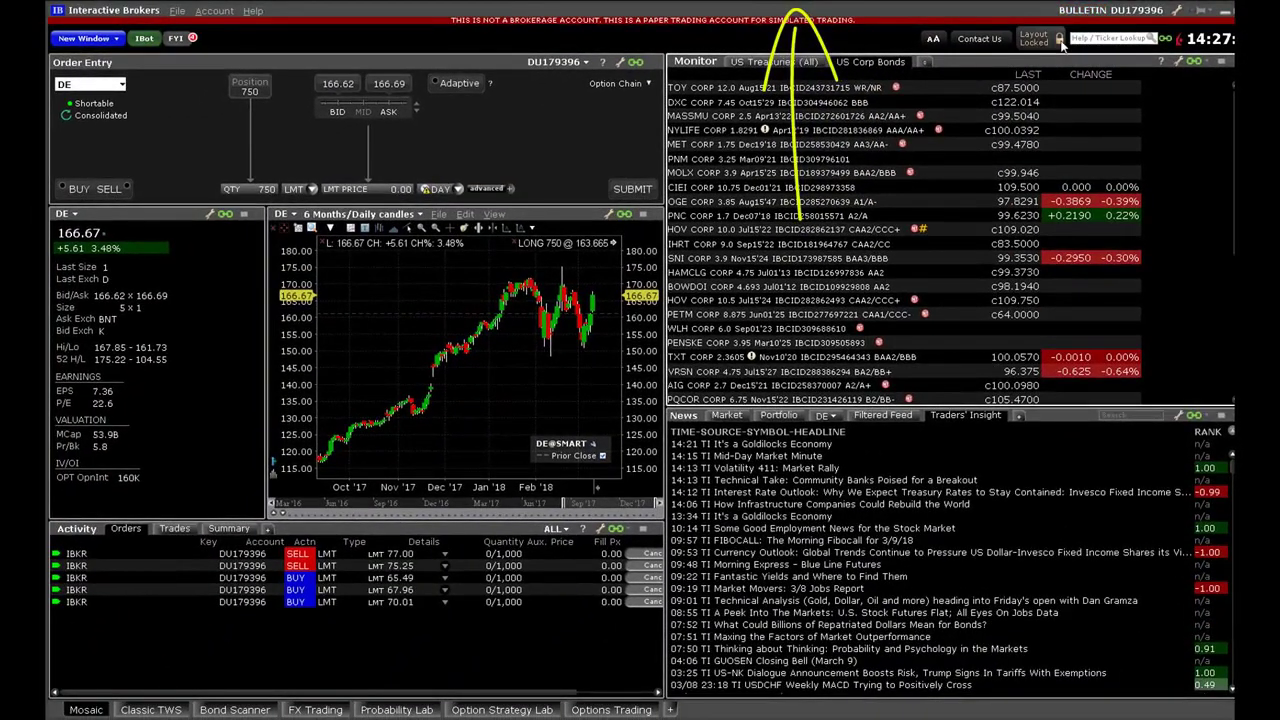
Unlock the layout and drag the Monitor window's edge left to widen it over the chart.
left_click(1062, 44)
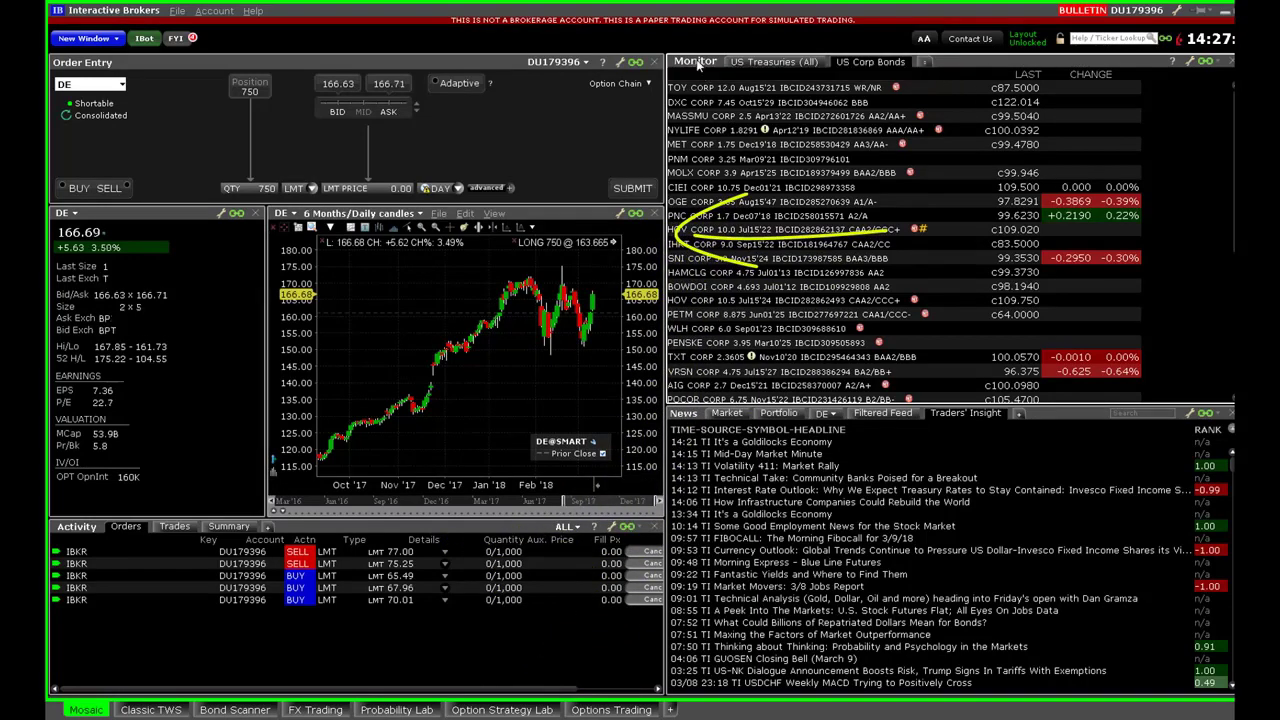
left_click_drag(697, 62, 55, 135)
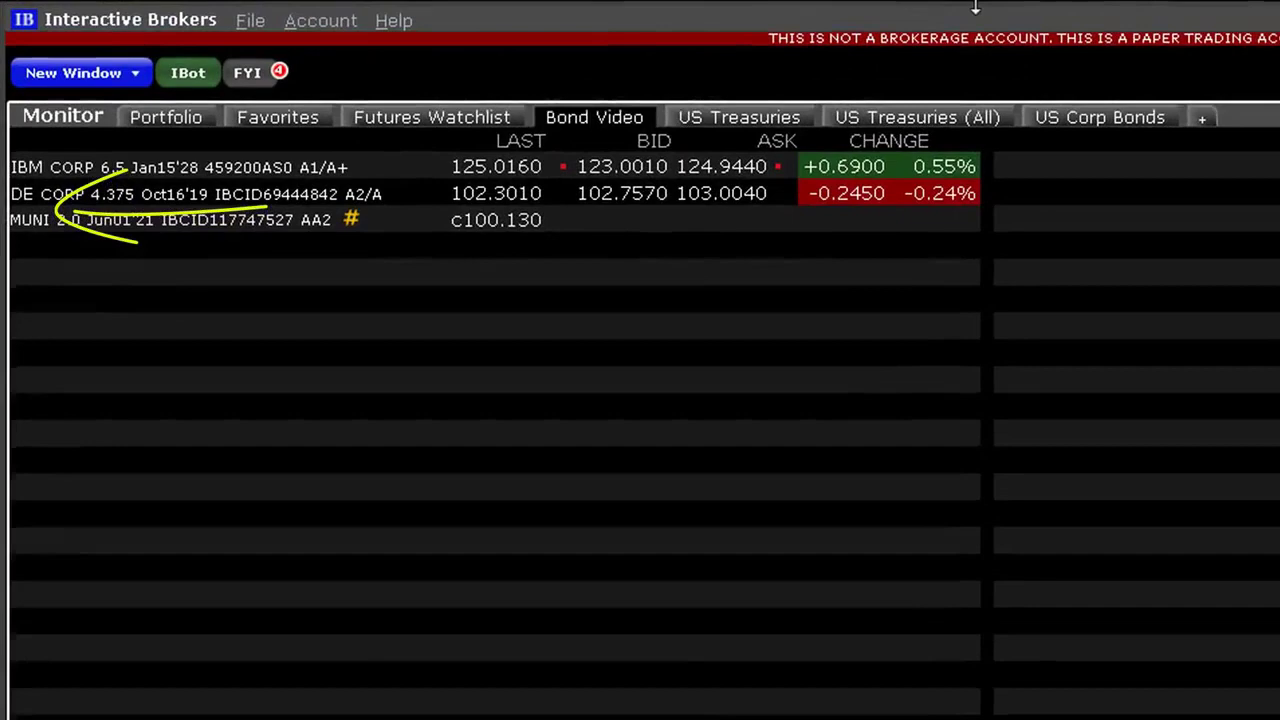
mouse_move(160, 138)
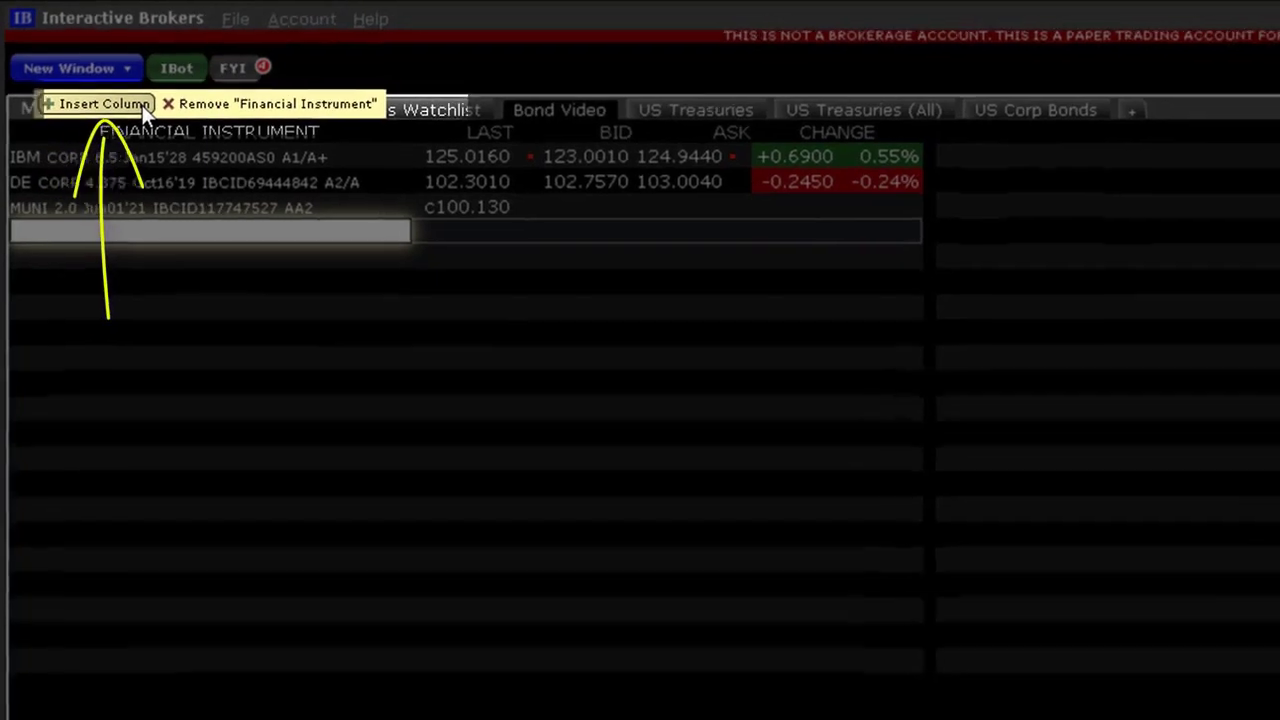
Insert a Company Name column from the Financial Instrument Description column category.
left_click(151, 112)
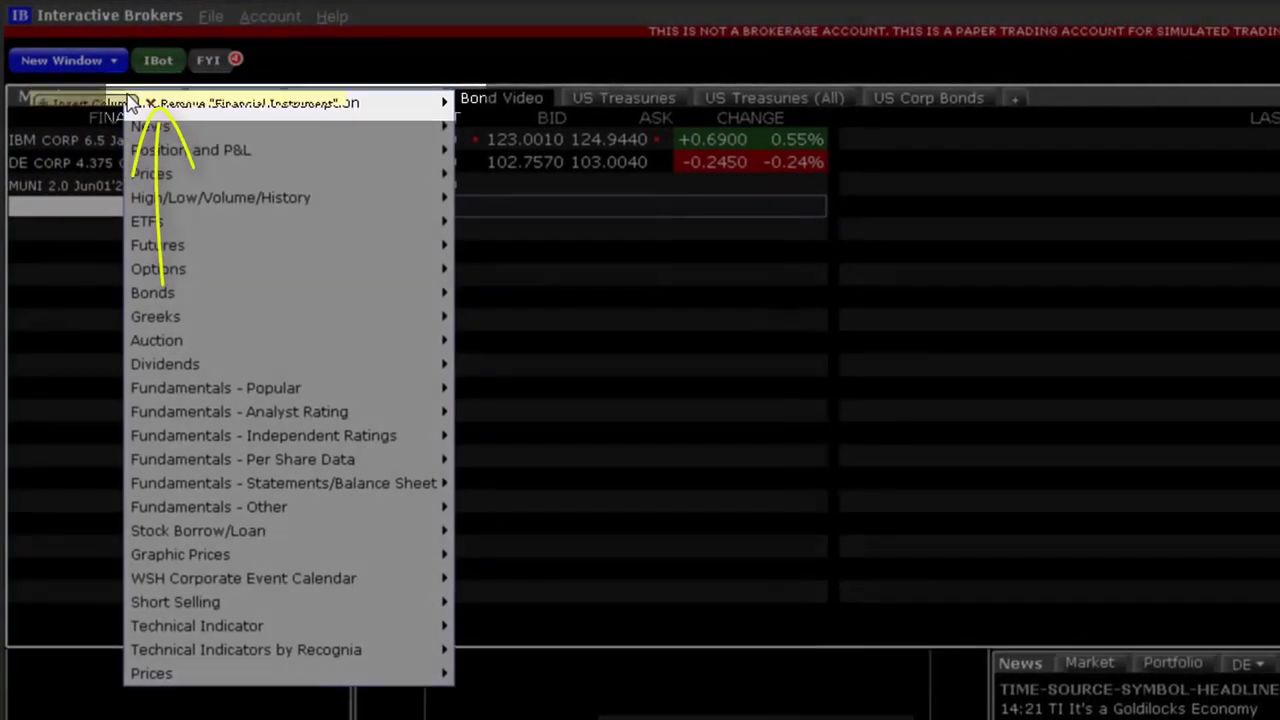
mouse_move(130, 103)
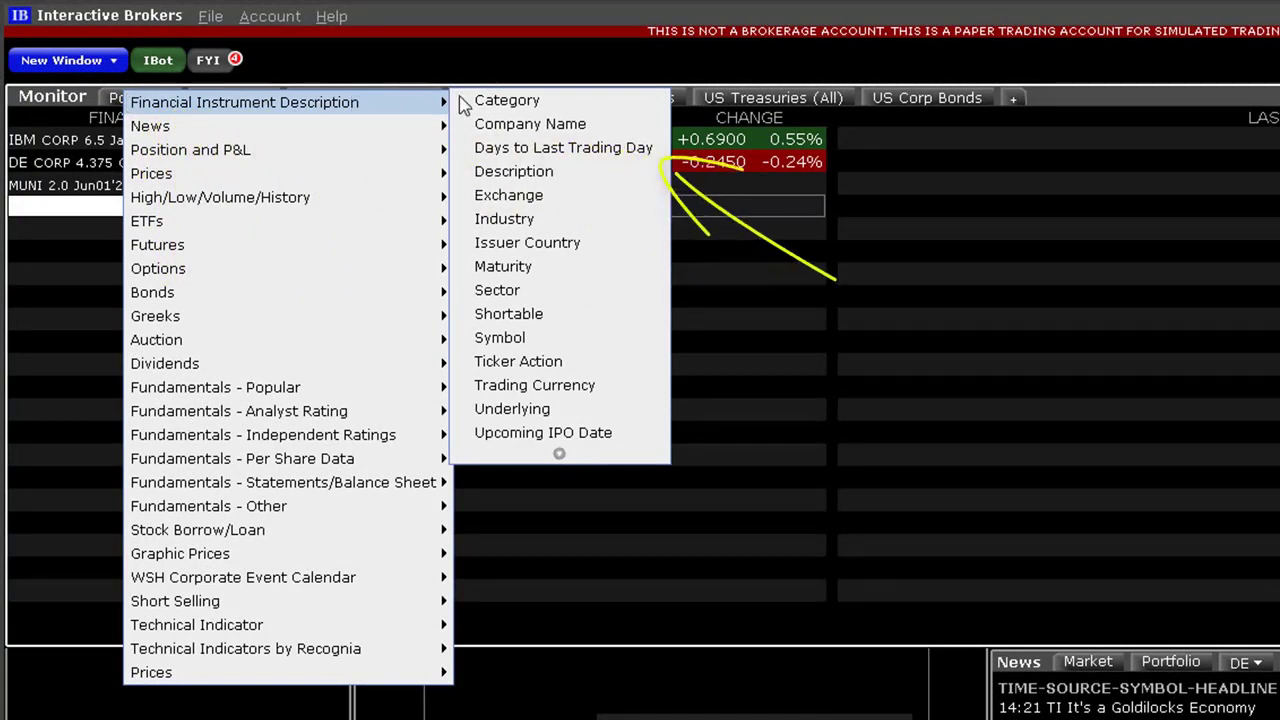
left_click(656, 126)
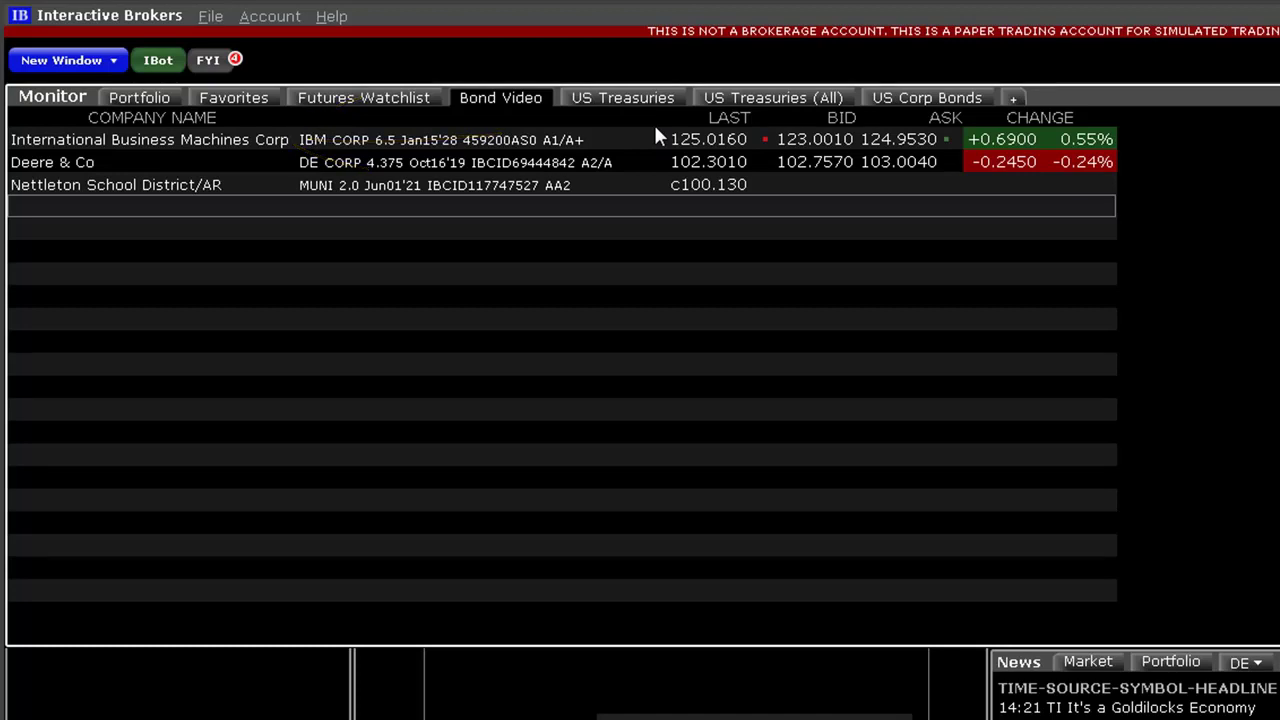
Insert the Payment Frequency, Ratings, Coupon, CUSIP, Bid Yield and Ask Yield bond columns.
right_click(687, 122)
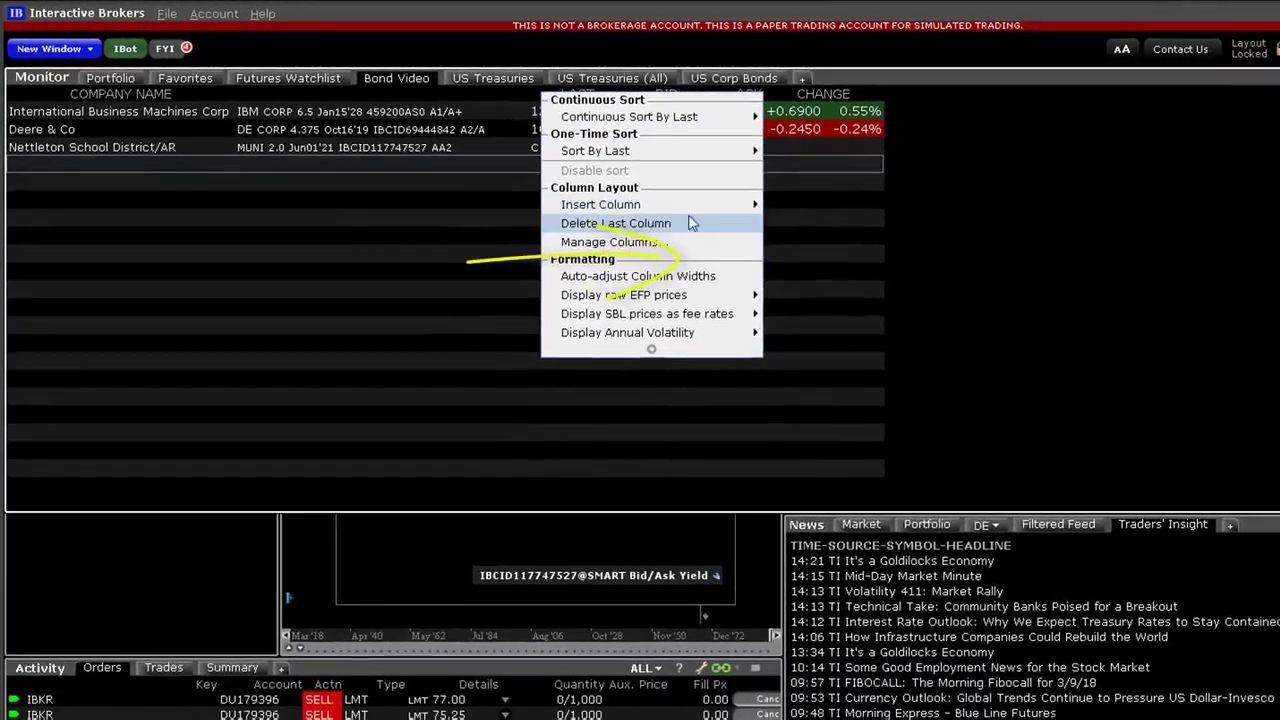
mouse_move(758, 257)
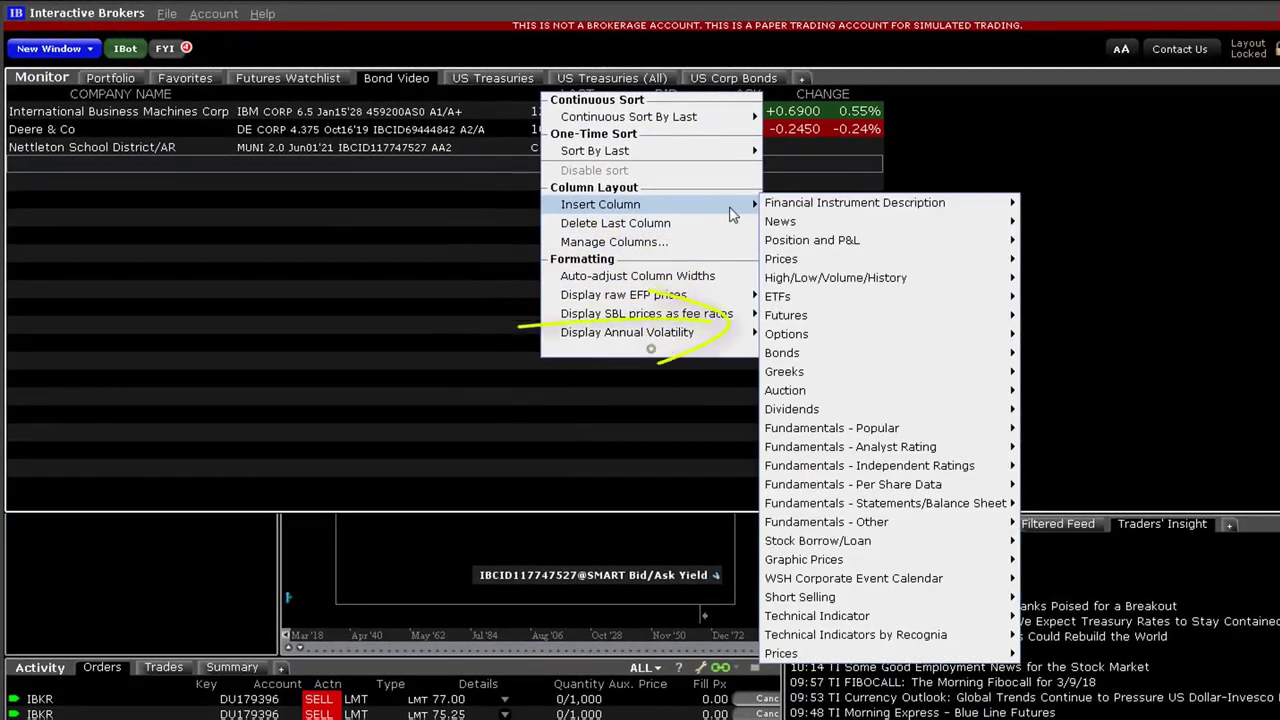
mouse_move(885, 354)
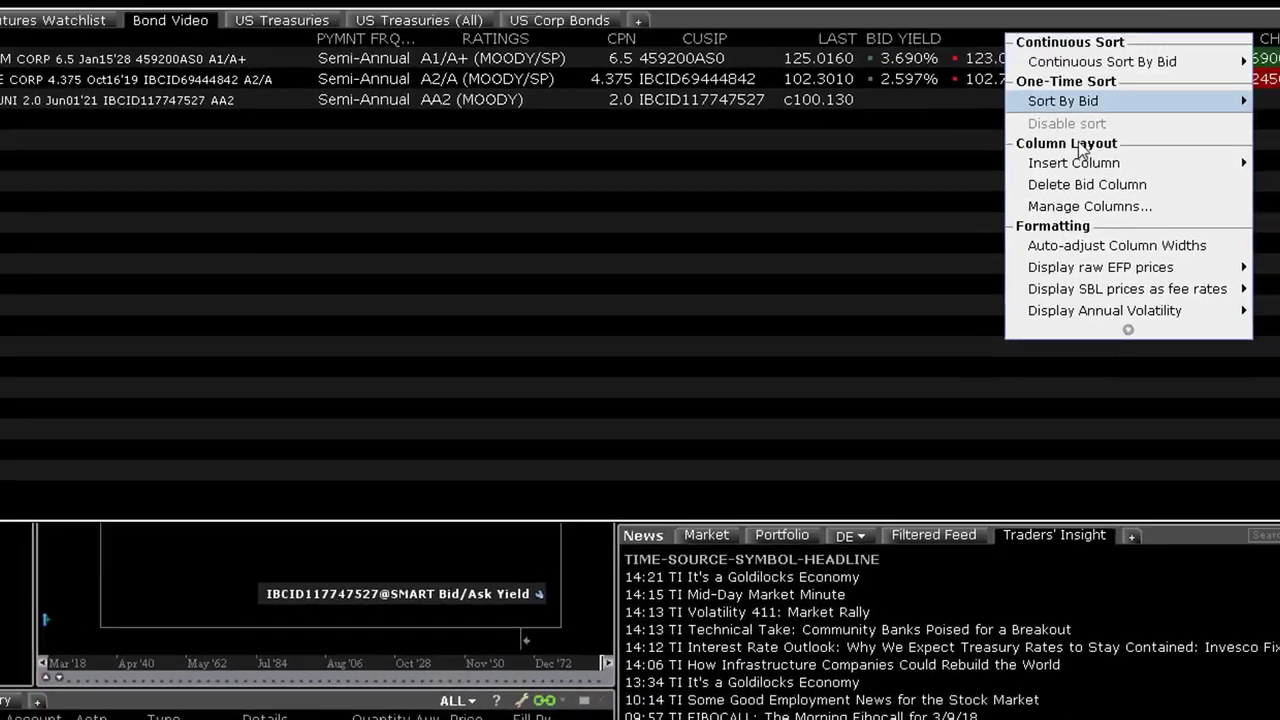
mouse_move(1074, 163)
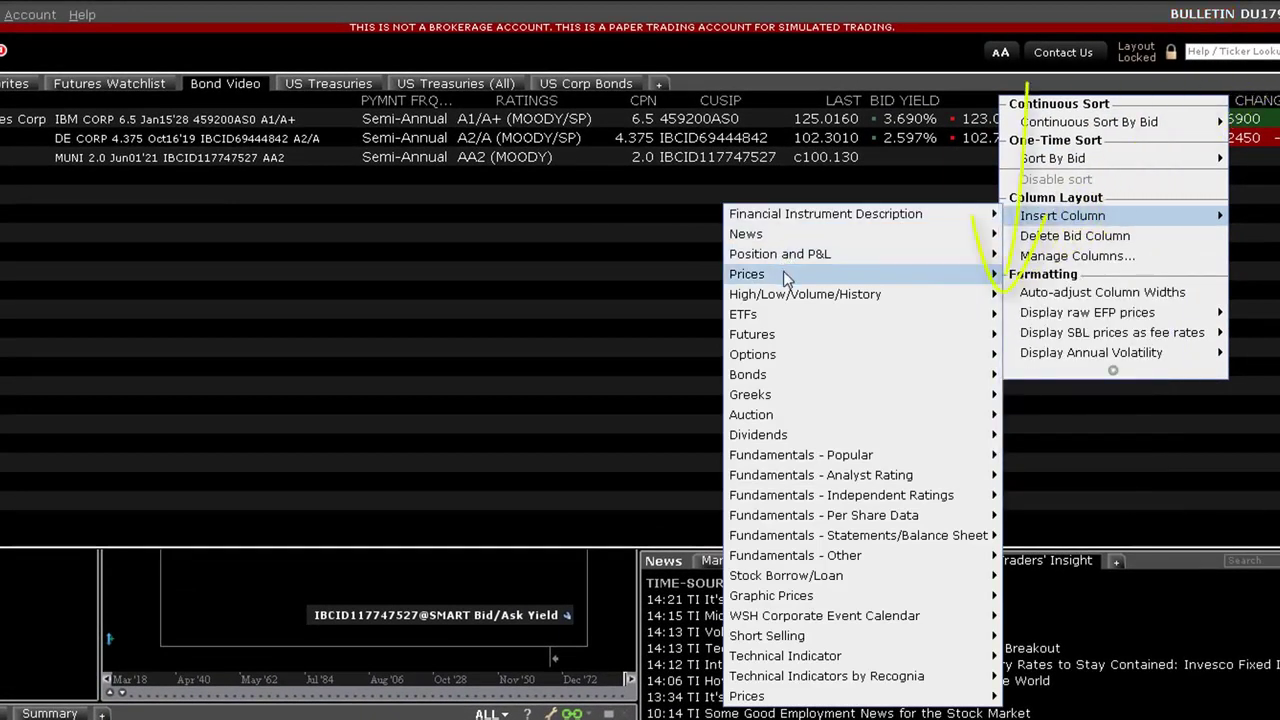
mouse_move(783, 272)
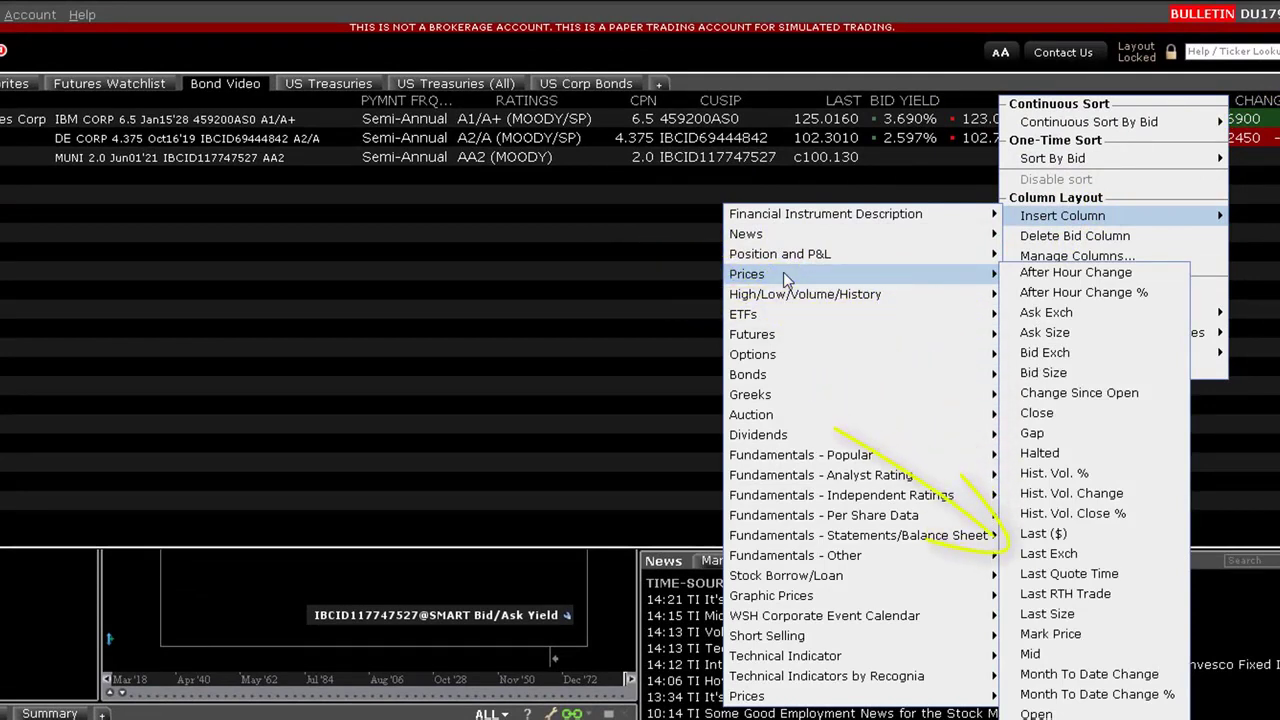
left_click(200, 274)
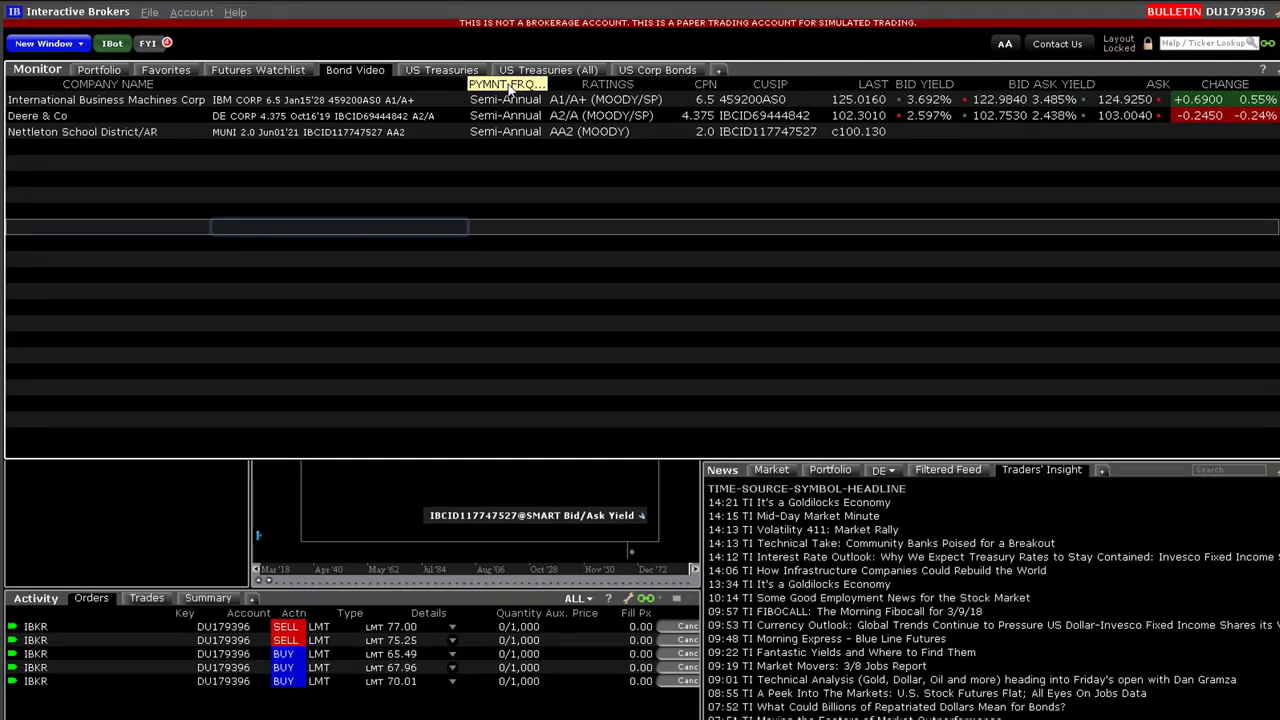
Move PYMNT FRQ and RATINGS after CHANGE, and move CUSIP ahead of CPN.
mouse_move(509, 88)
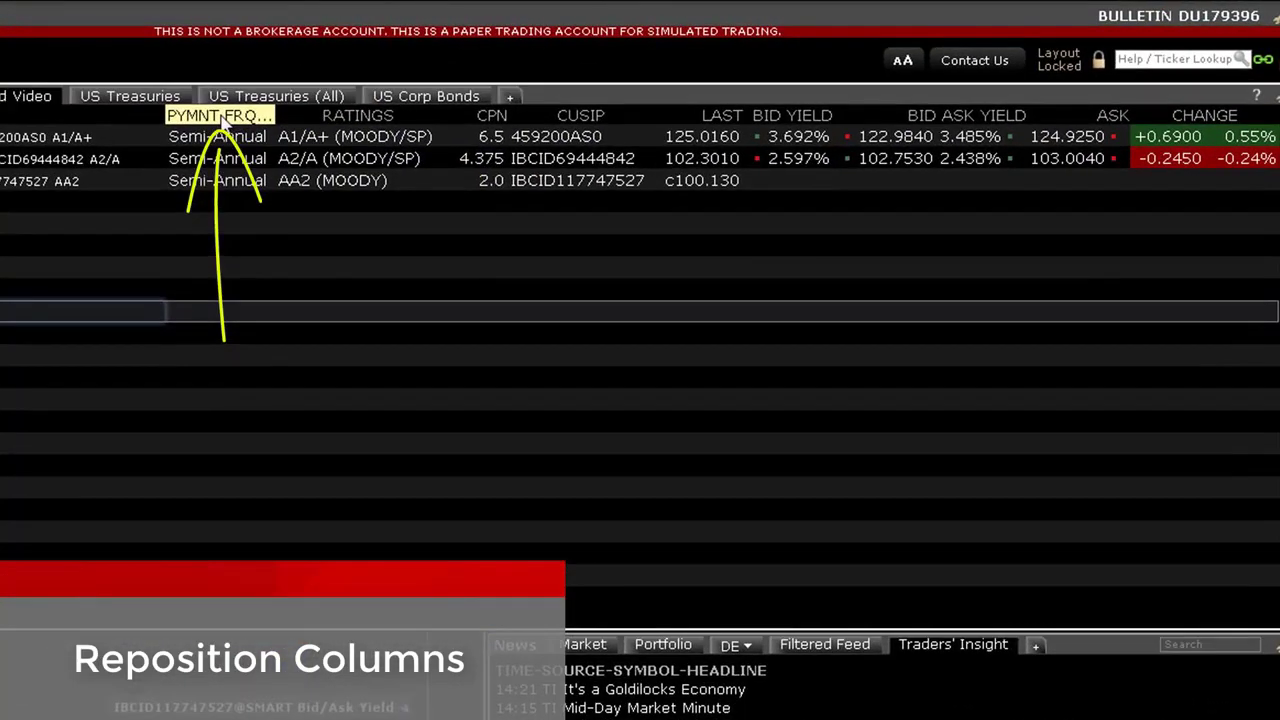
left_click_drag(384, 100, 586, 118)
left_click_drag(462, 143, 1232, 160)
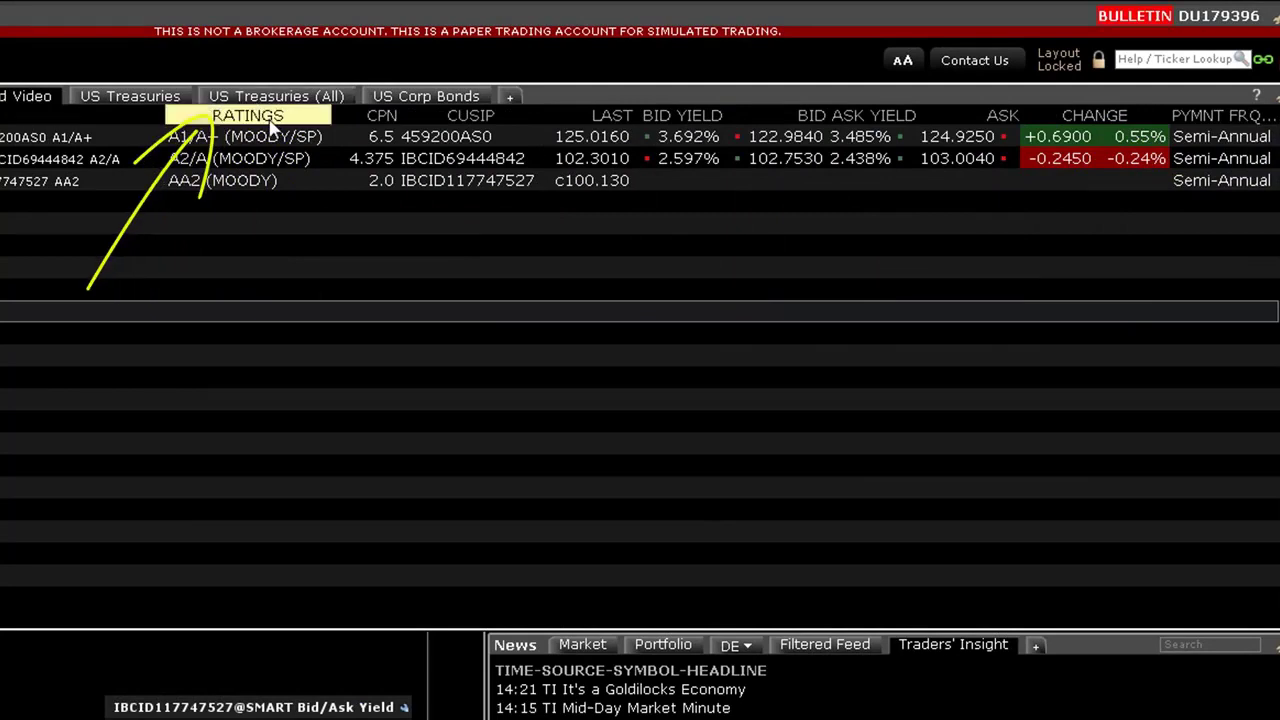
left_click_drag(271, 124, 1104, 147)
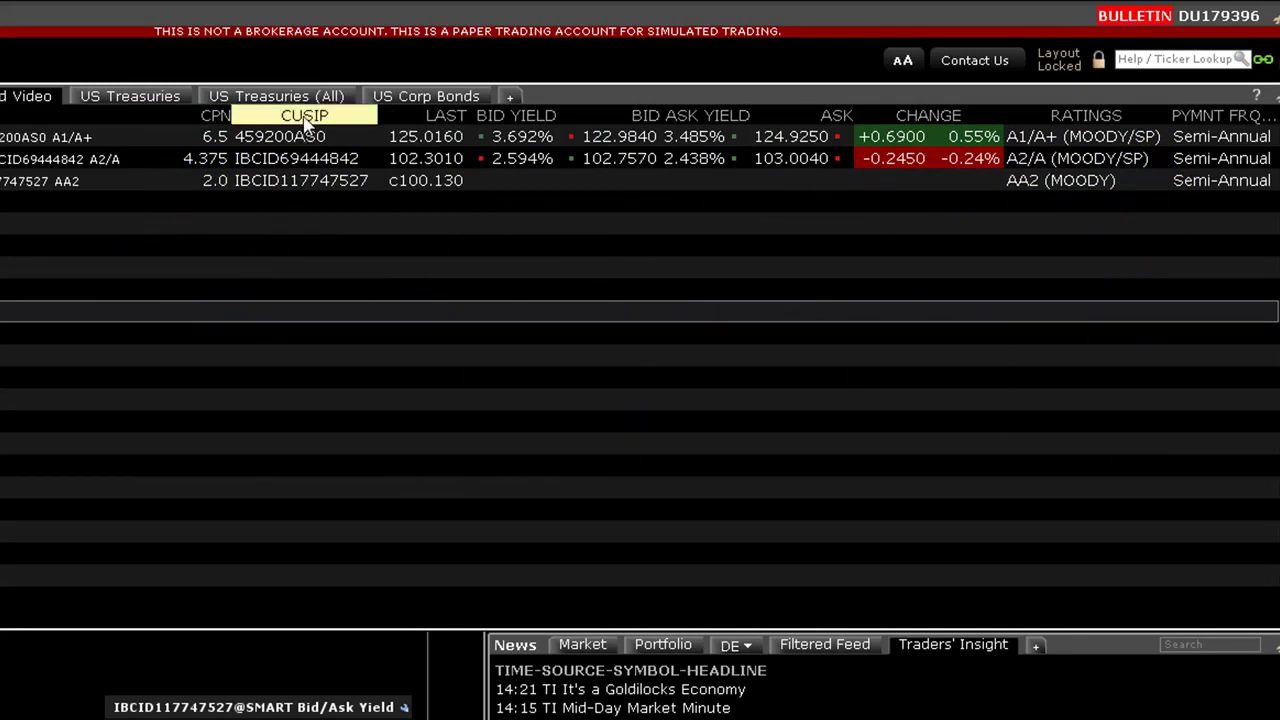
left_click_drag(304, 116, 145, 117)
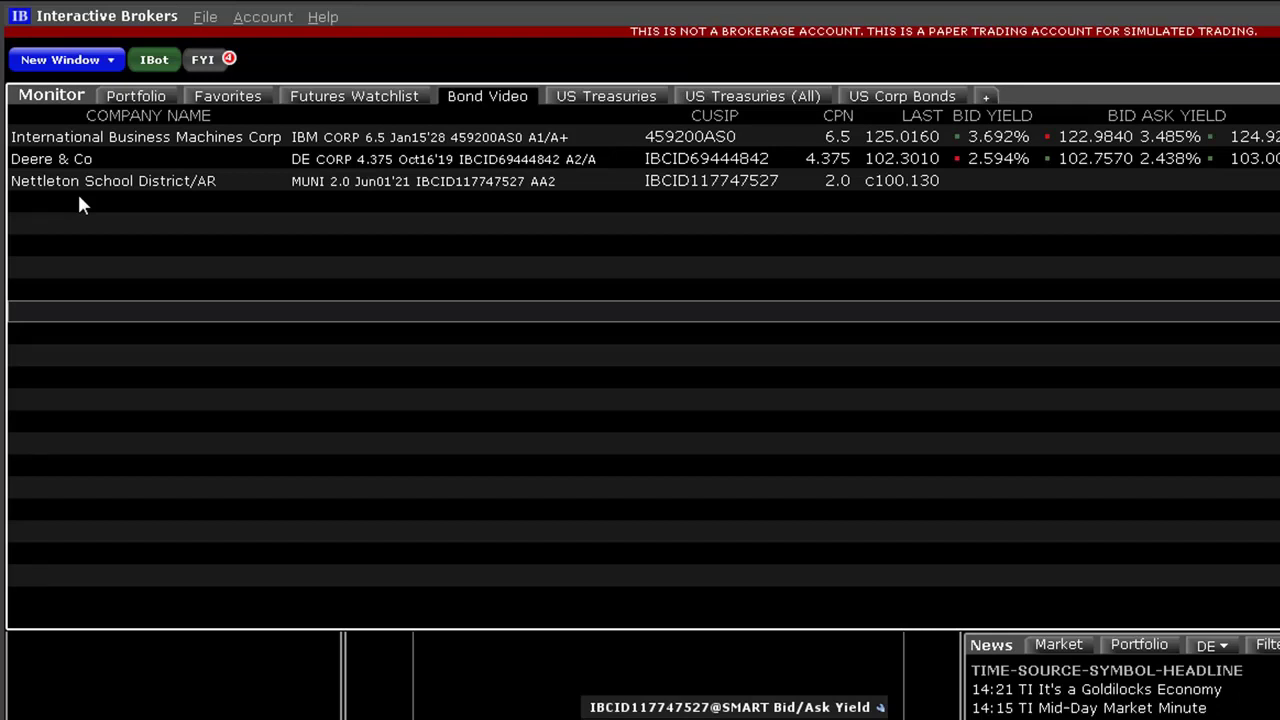
View the Deere & Co bond's description, then open its full contract details.
right_click(164, 160)
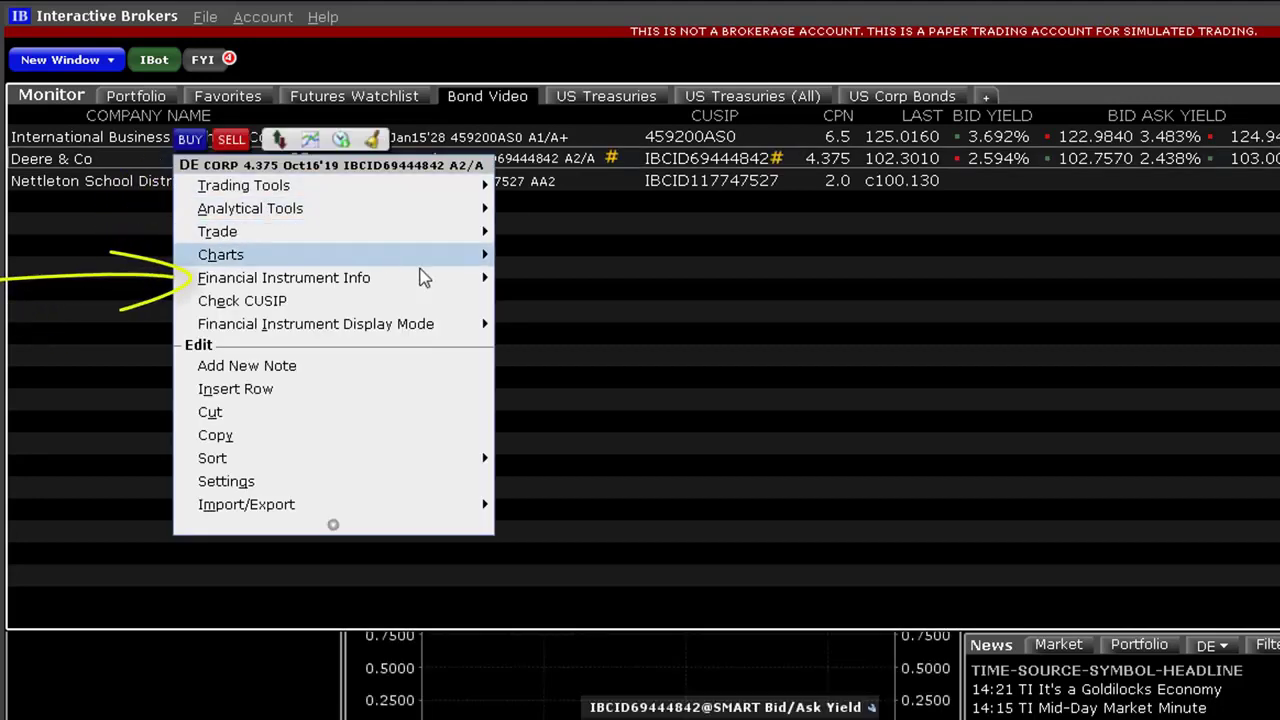
mouse_move(477, 288)
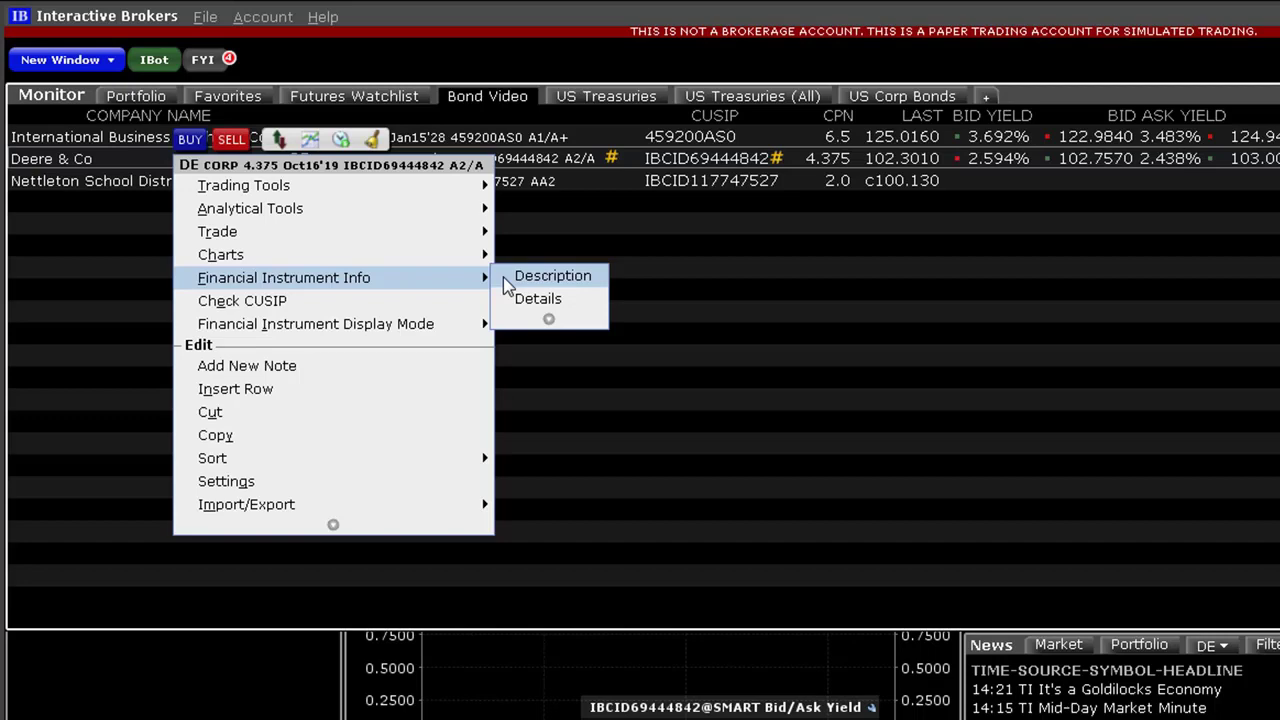
left_click(504, 279)
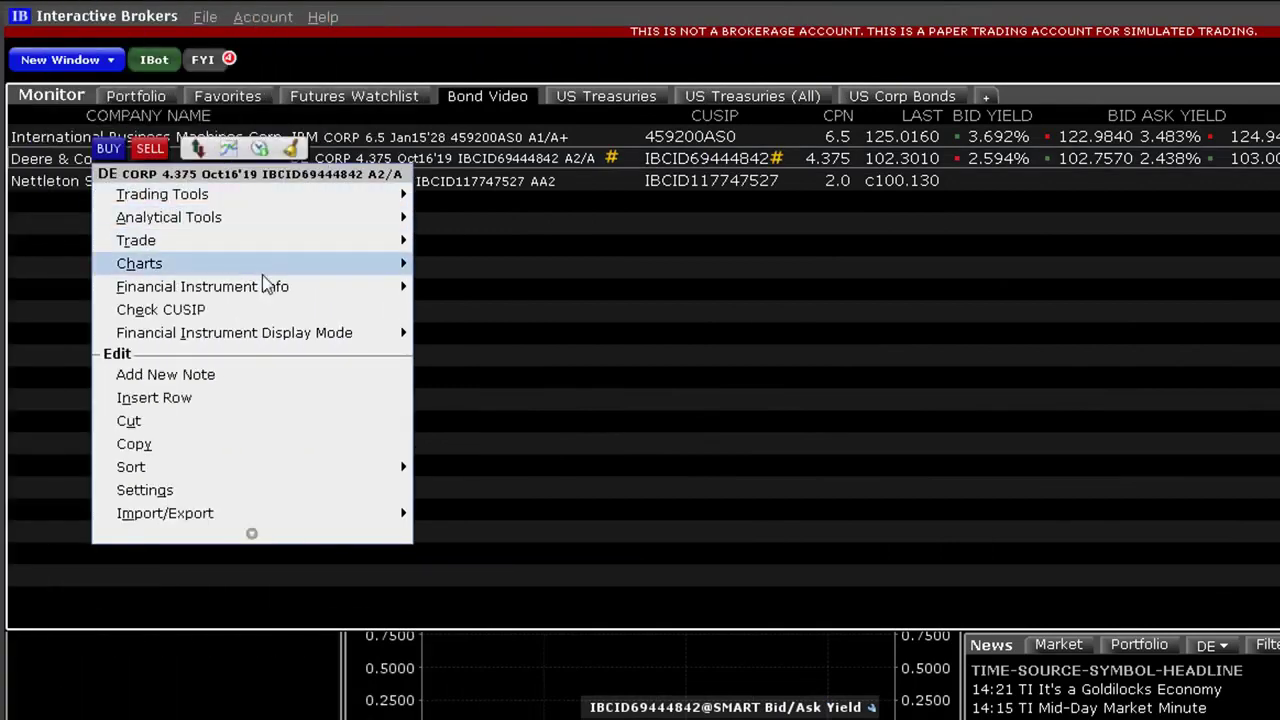
mouse_move(285, 286)
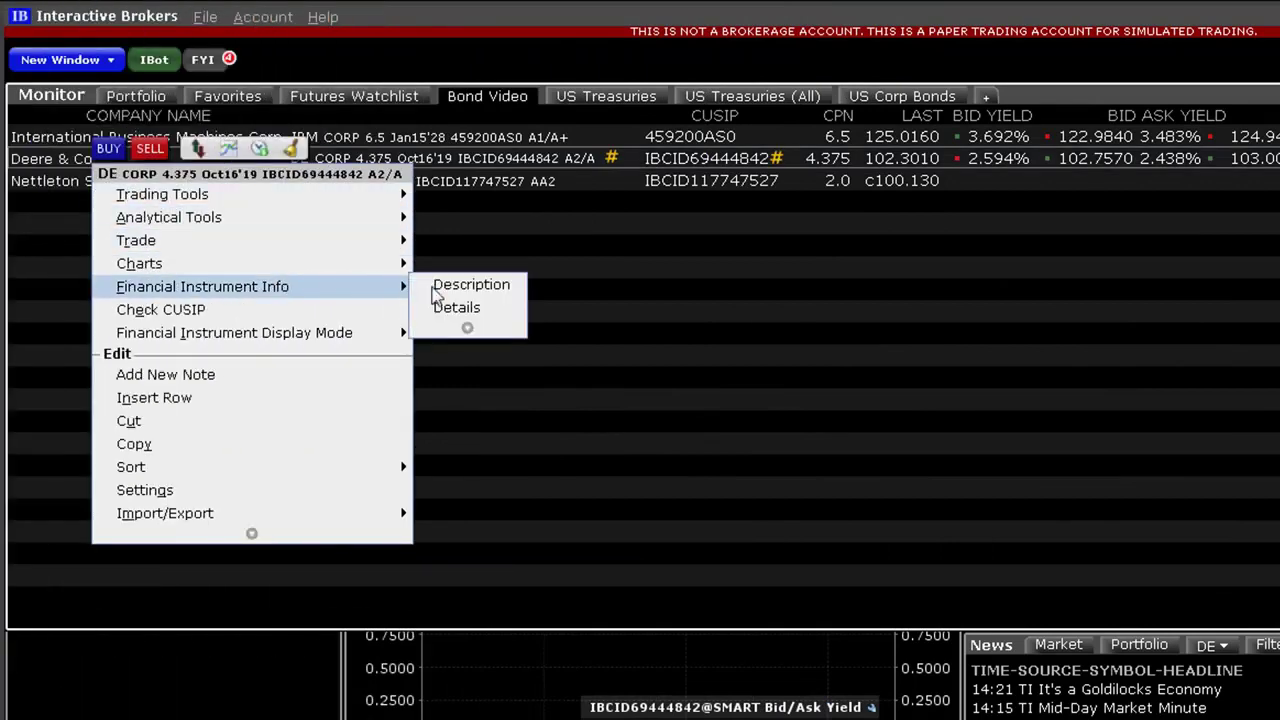
left_click(511, 316)
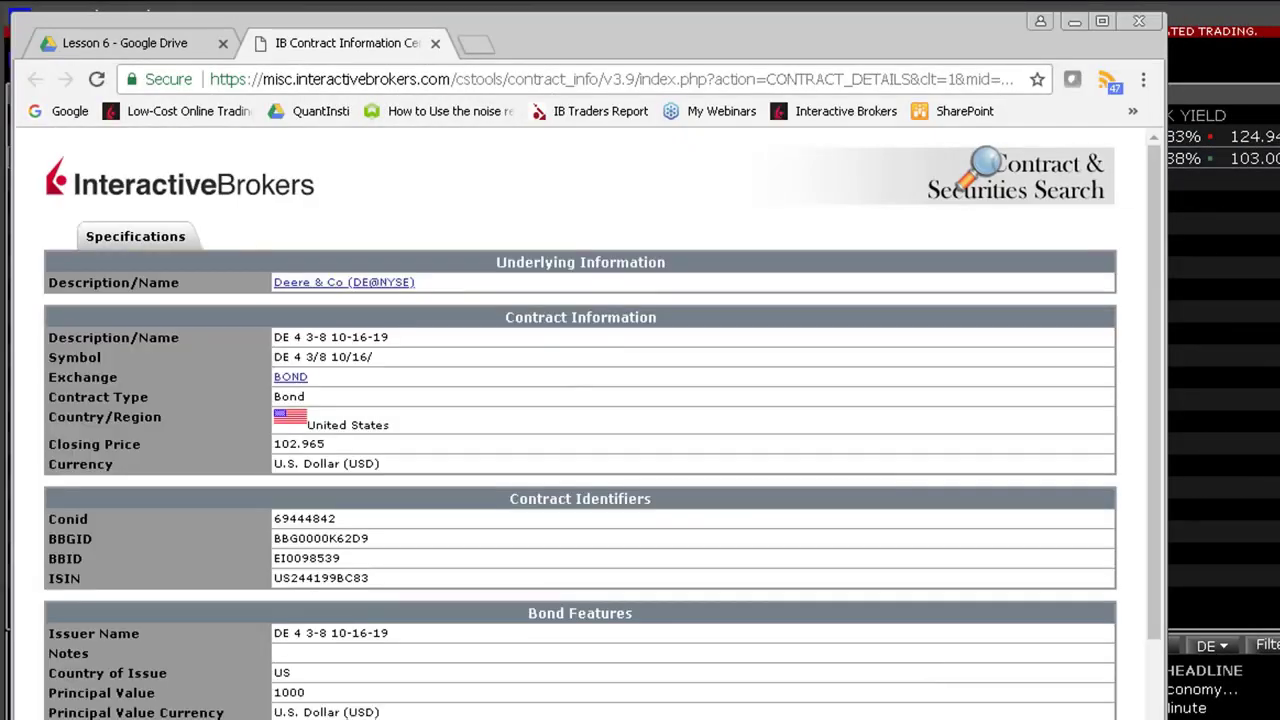
Scroll through the Deere bond's contract details page, then close that browser window.
scroll(1155, 610, "down", 2)
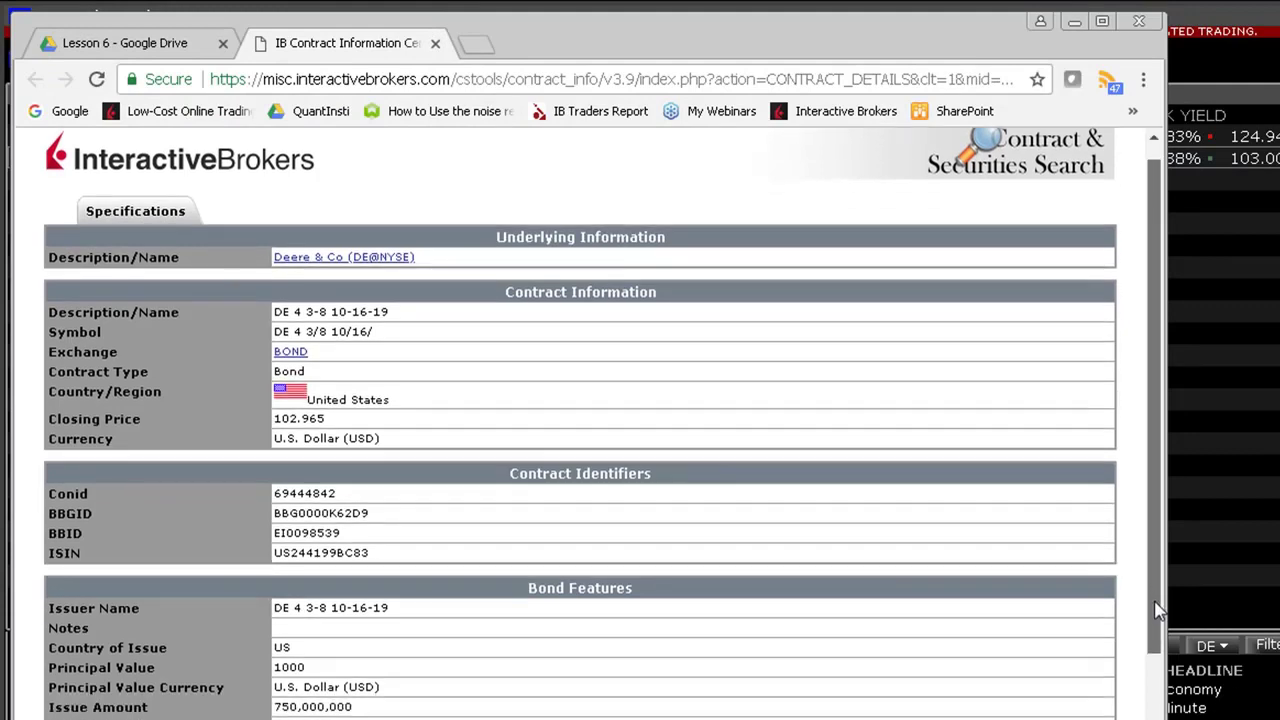
scroll(1155, 617, "down", 3)
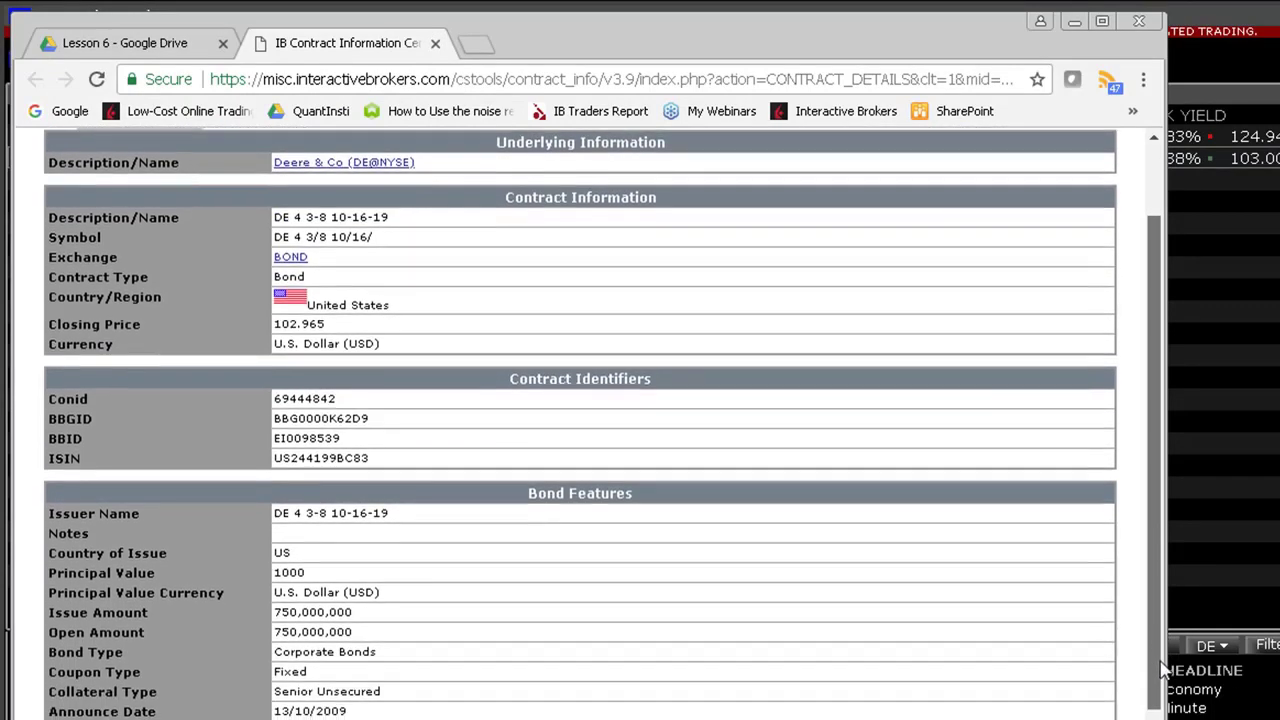
scroll(1155, 617, "down", 6)
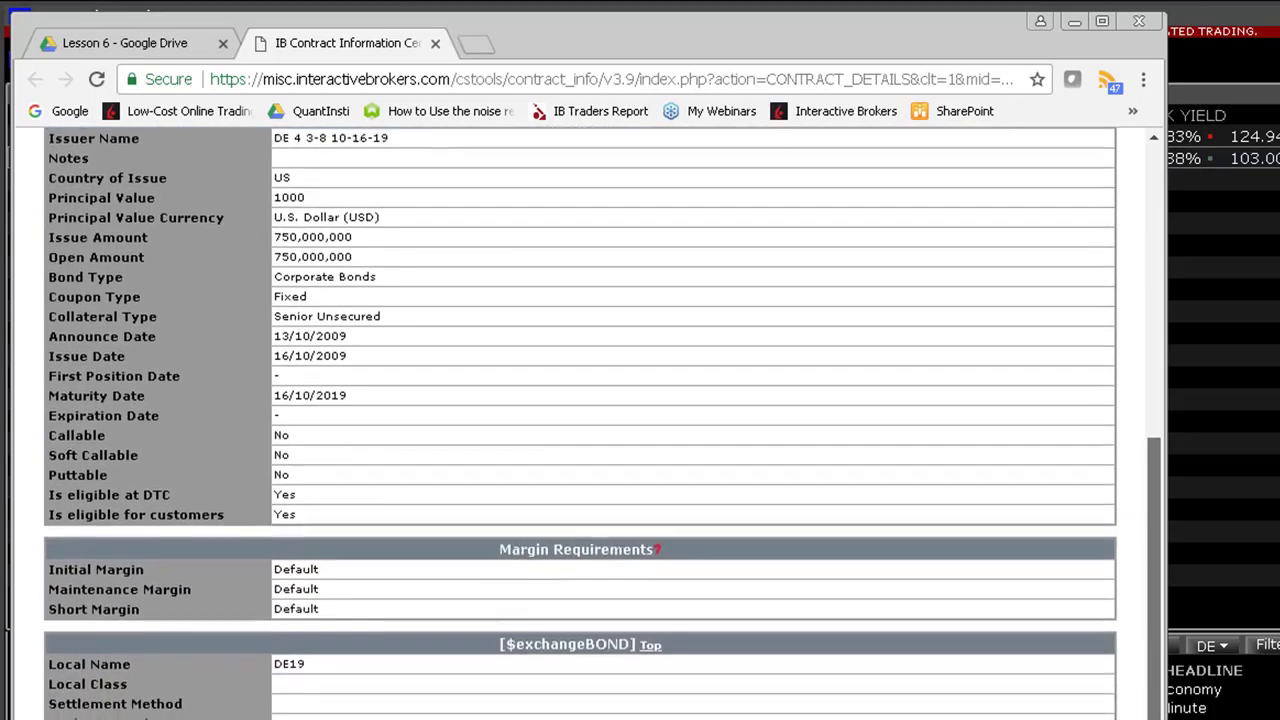
scroll(1160, 610, "up", 10)
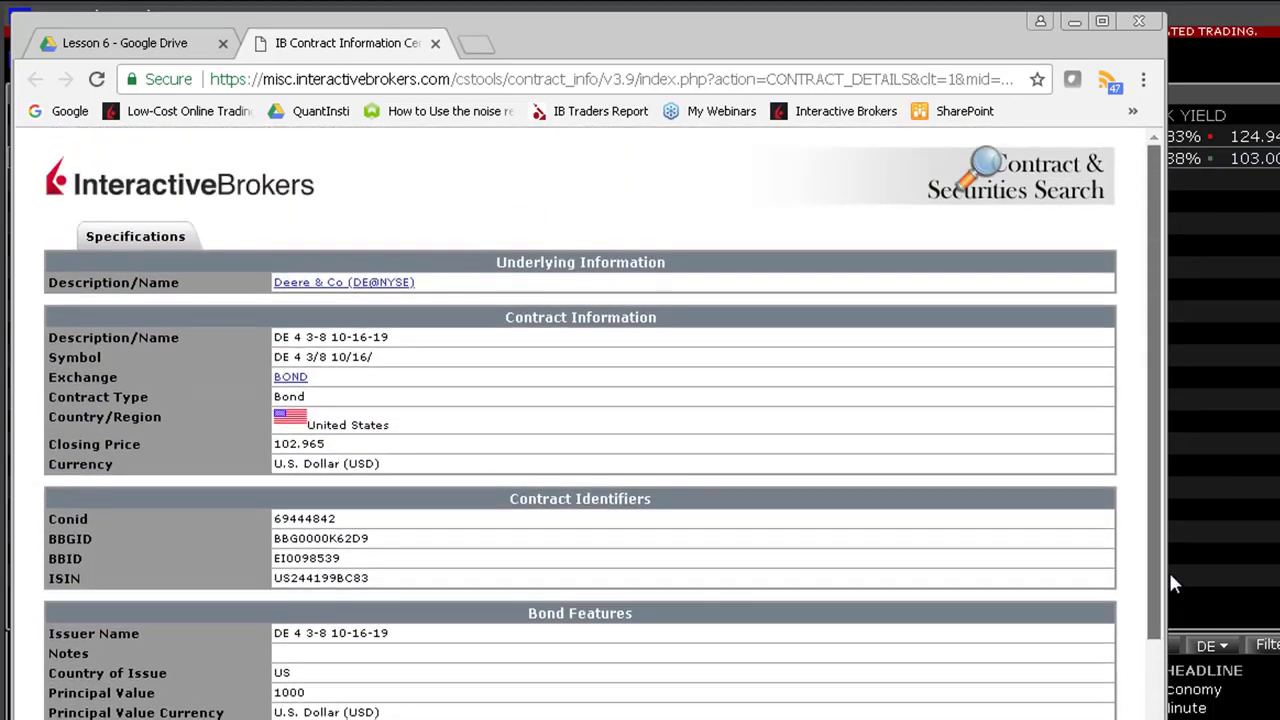
left_click(1138, 23)
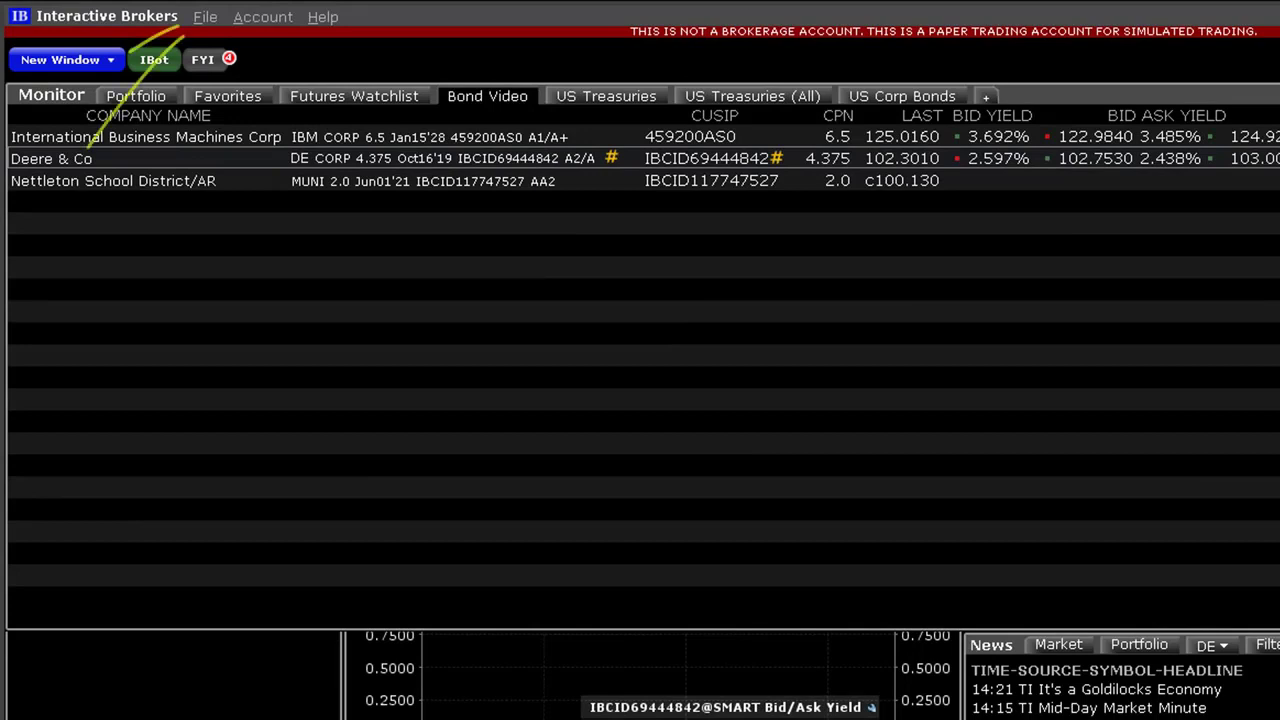
Open Global Configuration at Display > Ticker Row and review the Fixed Income size increment and pricing settings.
left_click(206, 18)
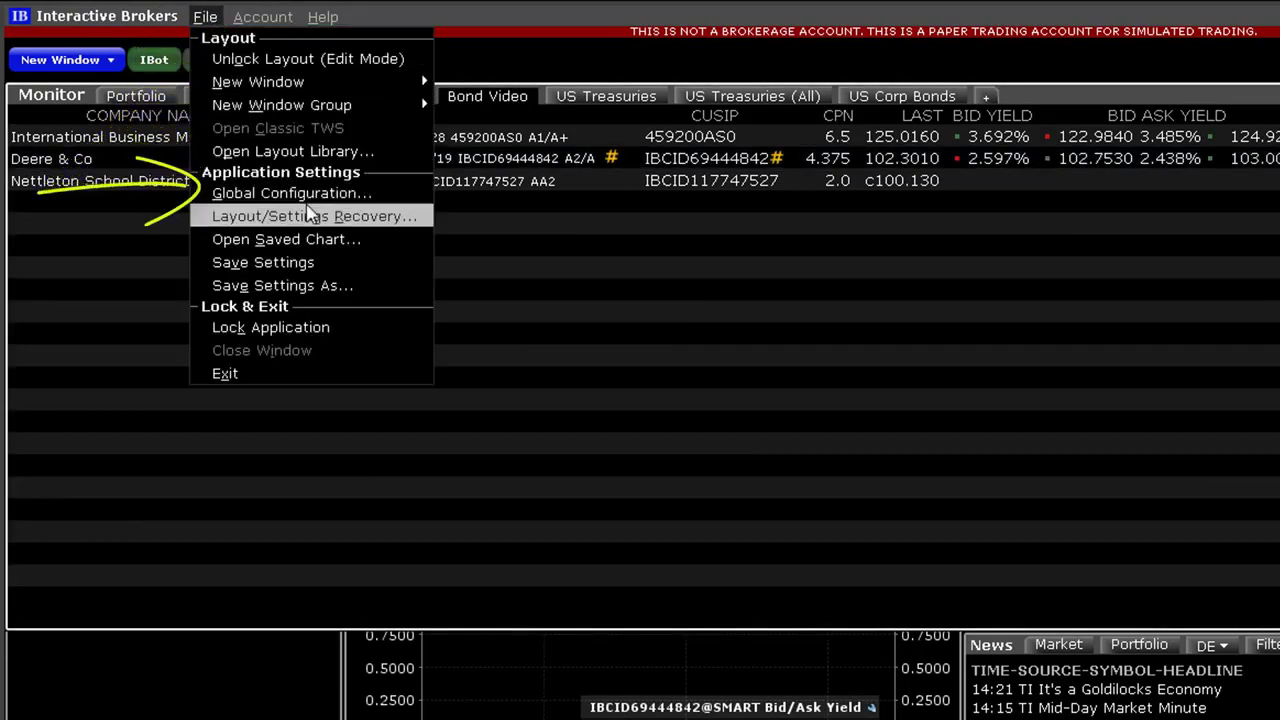
left_click(388, 204)
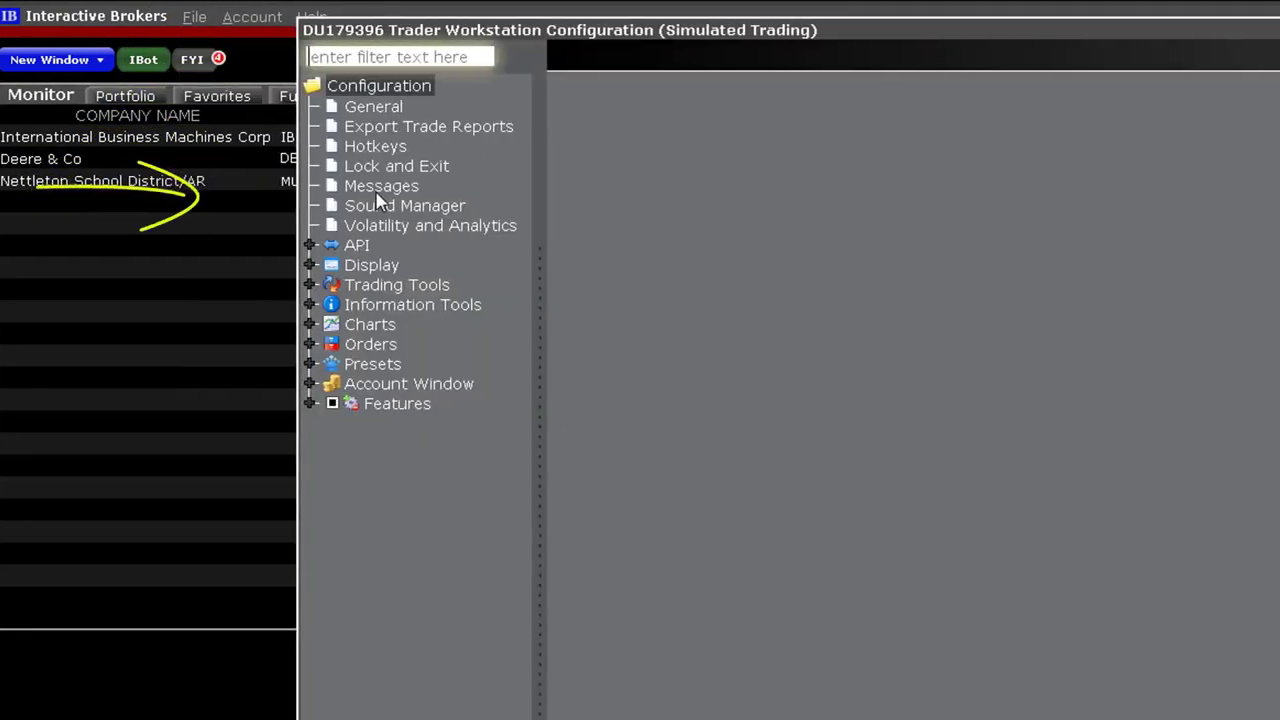
left_click(312, 265)
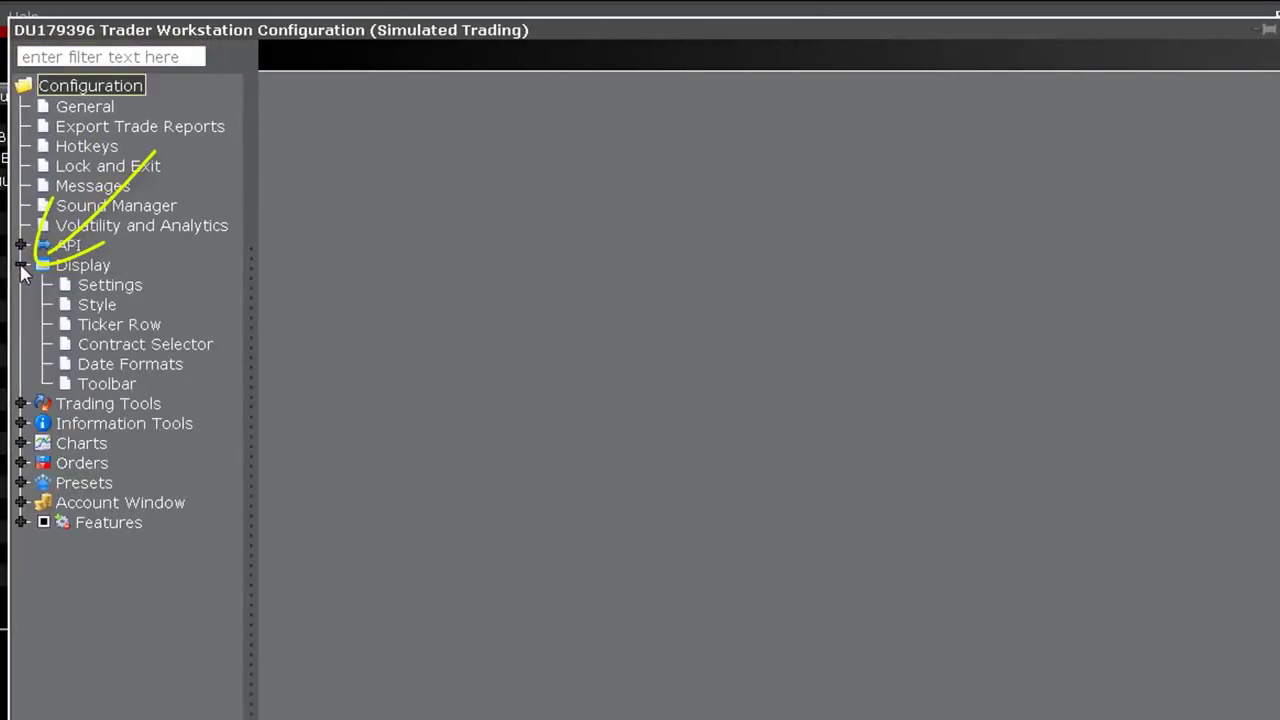
left_click(148, 326)
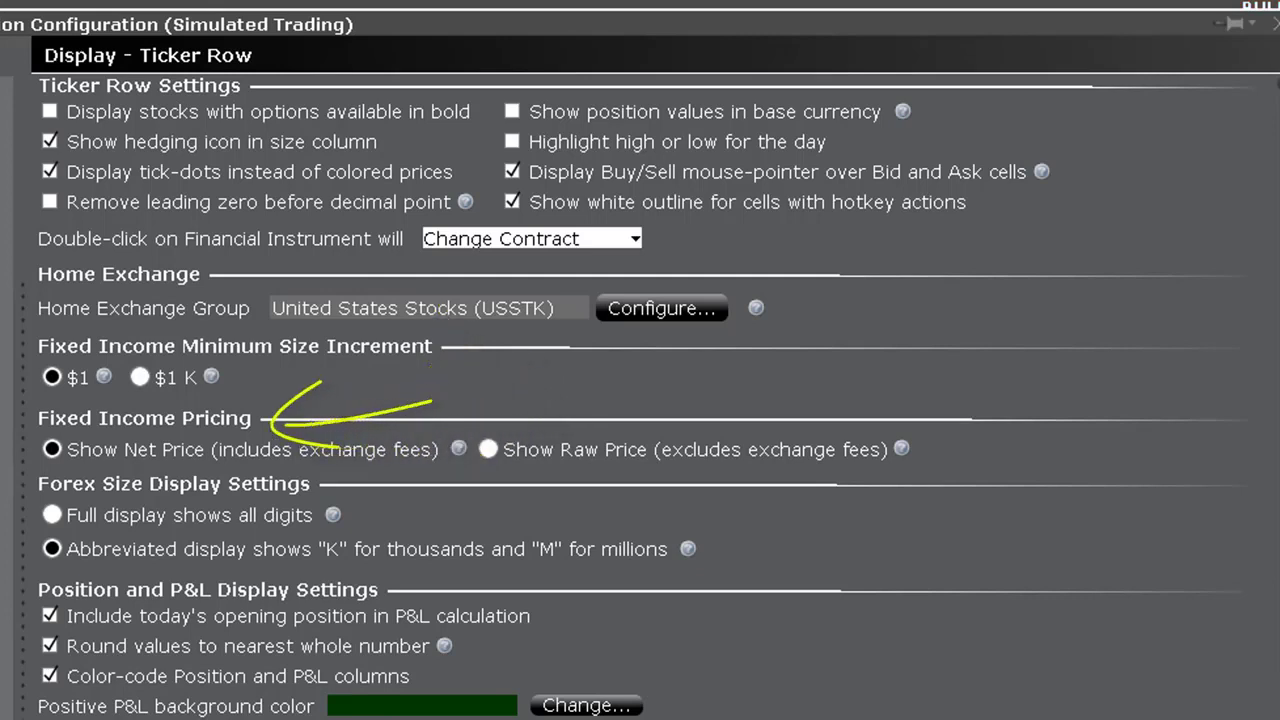
mouse_move(460, 448)
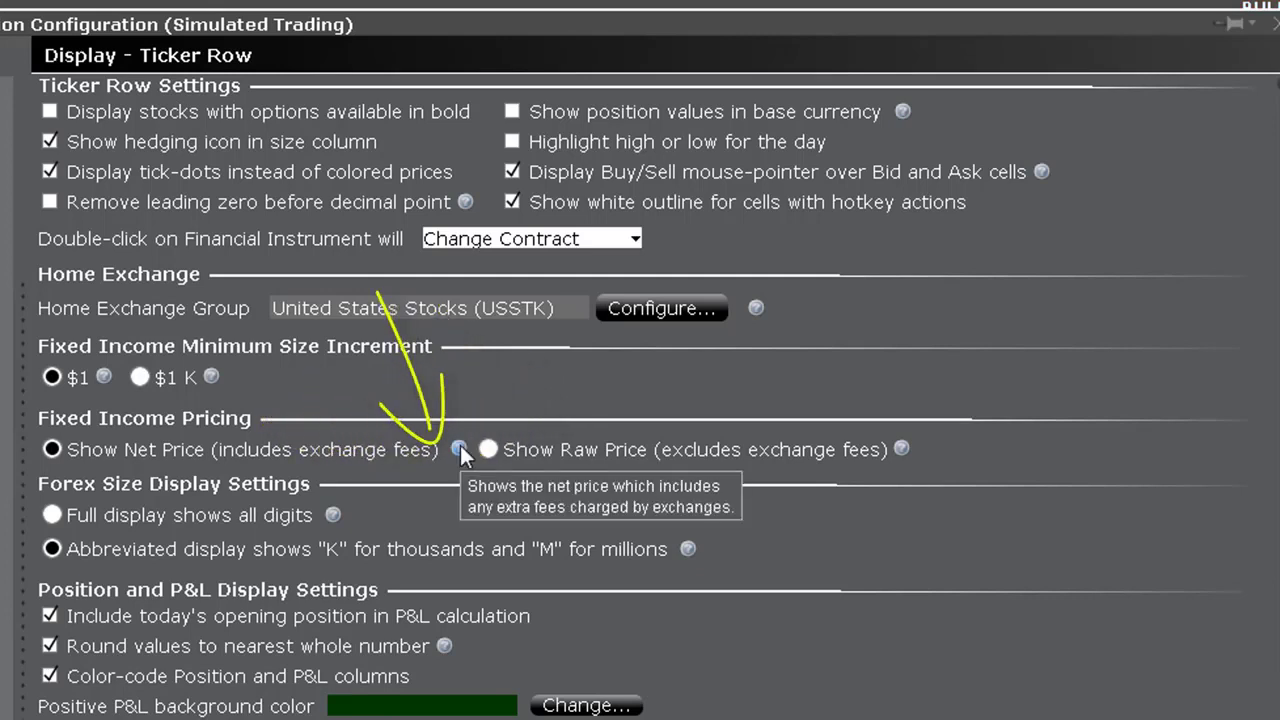
mouse_move(903, 450)
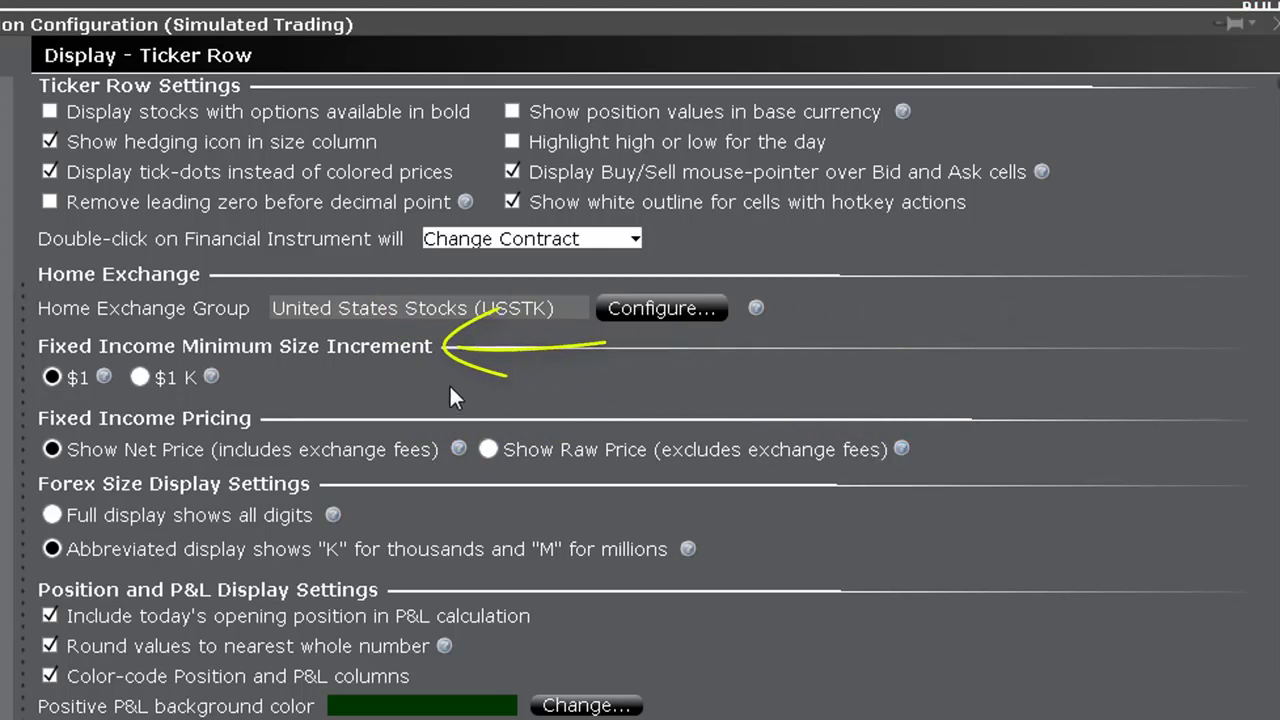
mouse_move(106, 376)
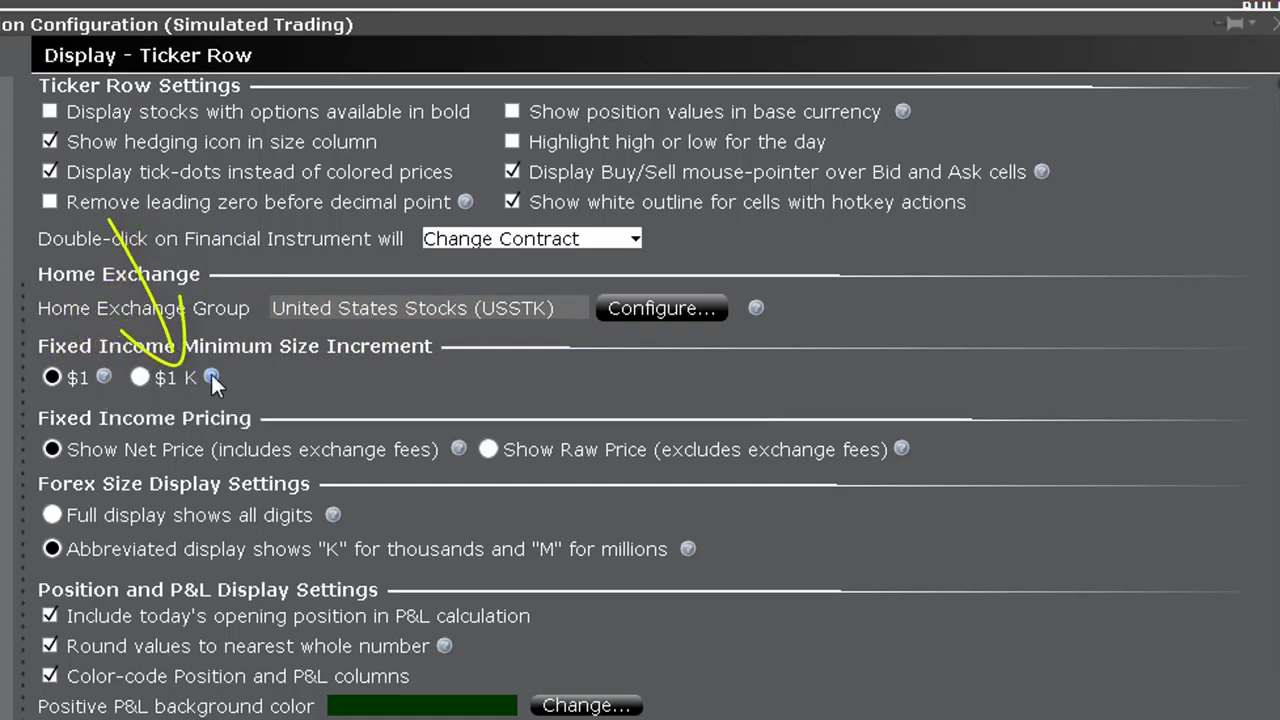
mouse_move(211, 376)
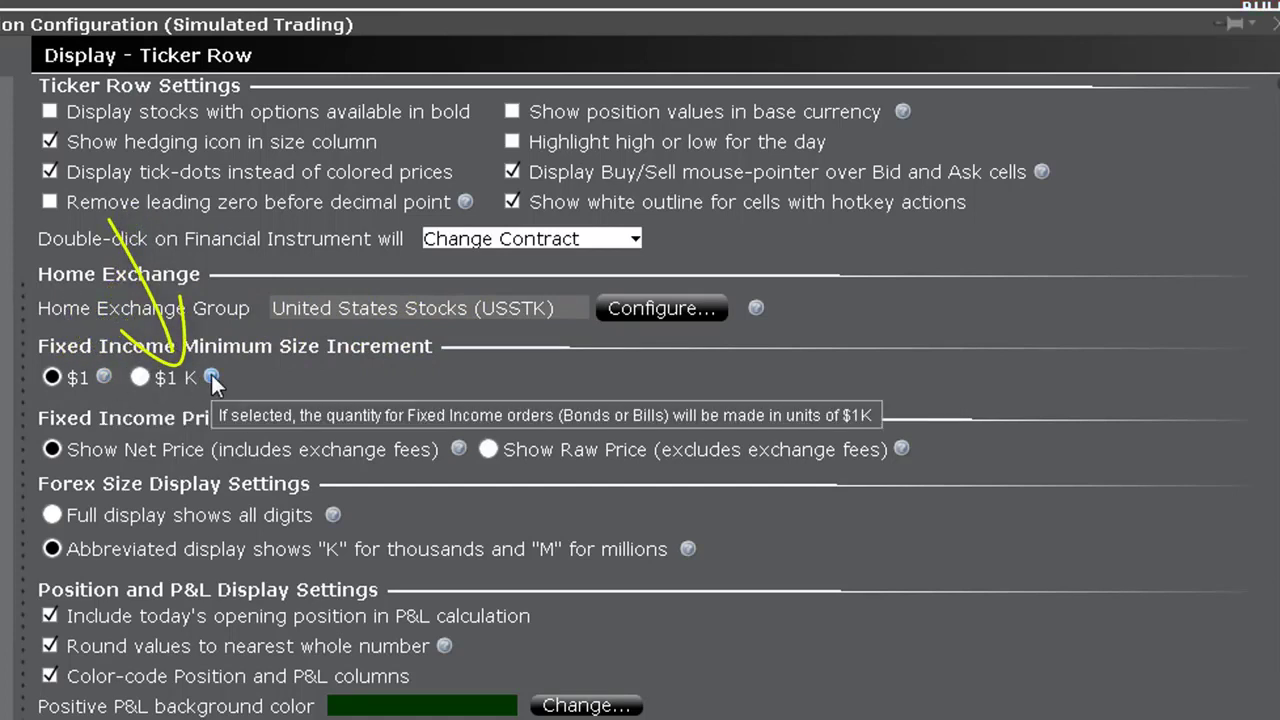